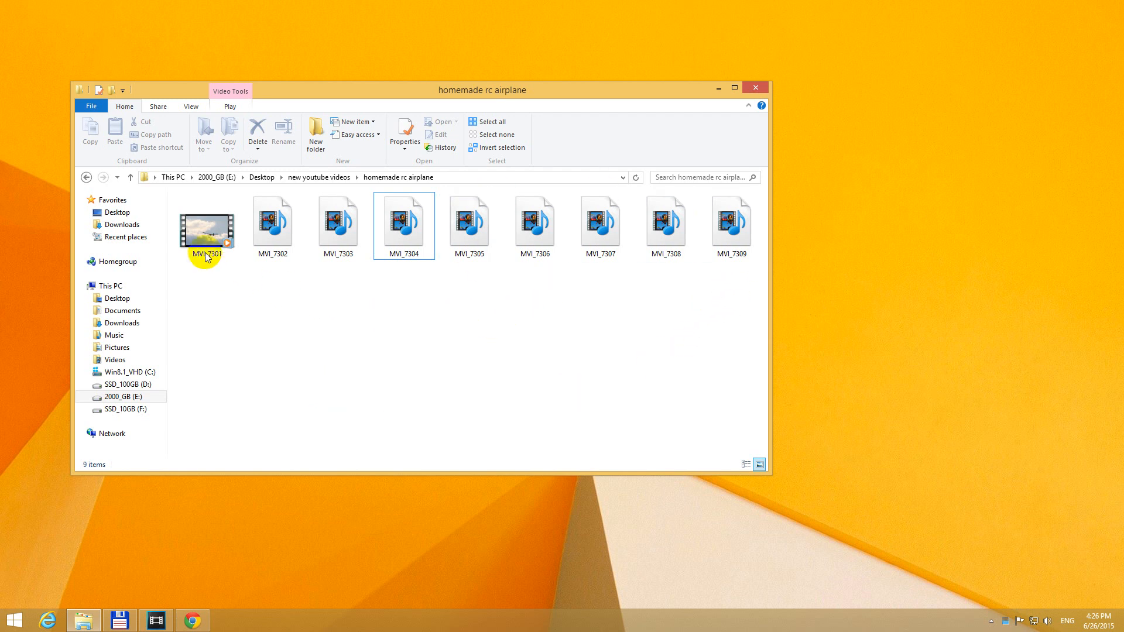
Verify MVI_7301 plays while MVI_7304 and MVI_7306 fail with cannot-access errors.
double_click(208, 237)
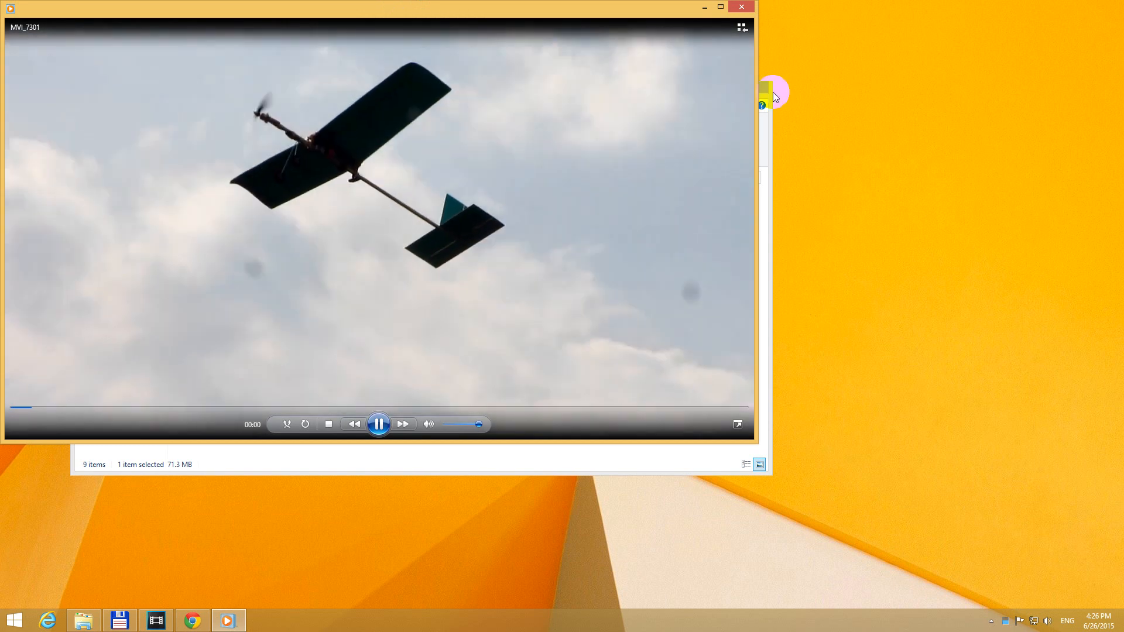
click(742, 7)
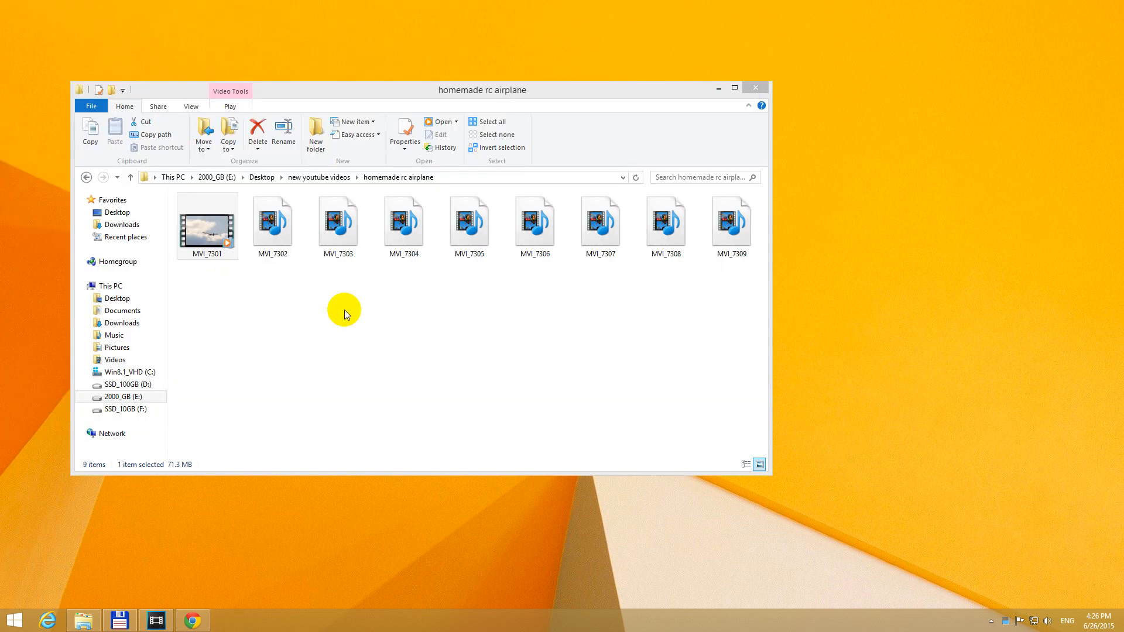
click(405, 231)
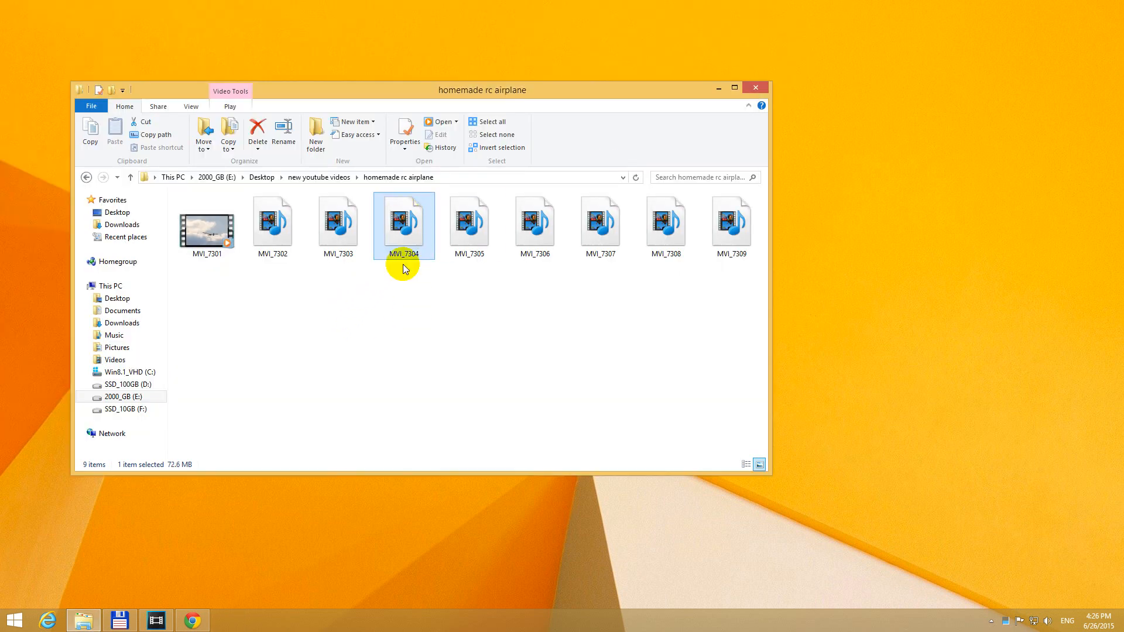
drag(403, 288, 813, 204)
click(430, 296)
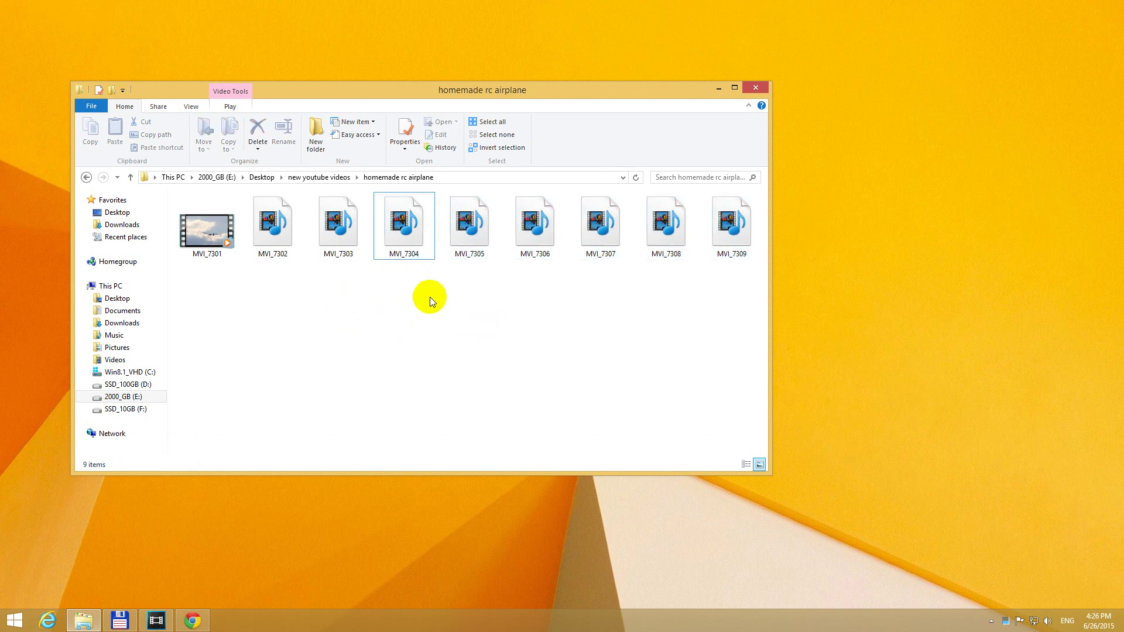
double_click(409, 233)
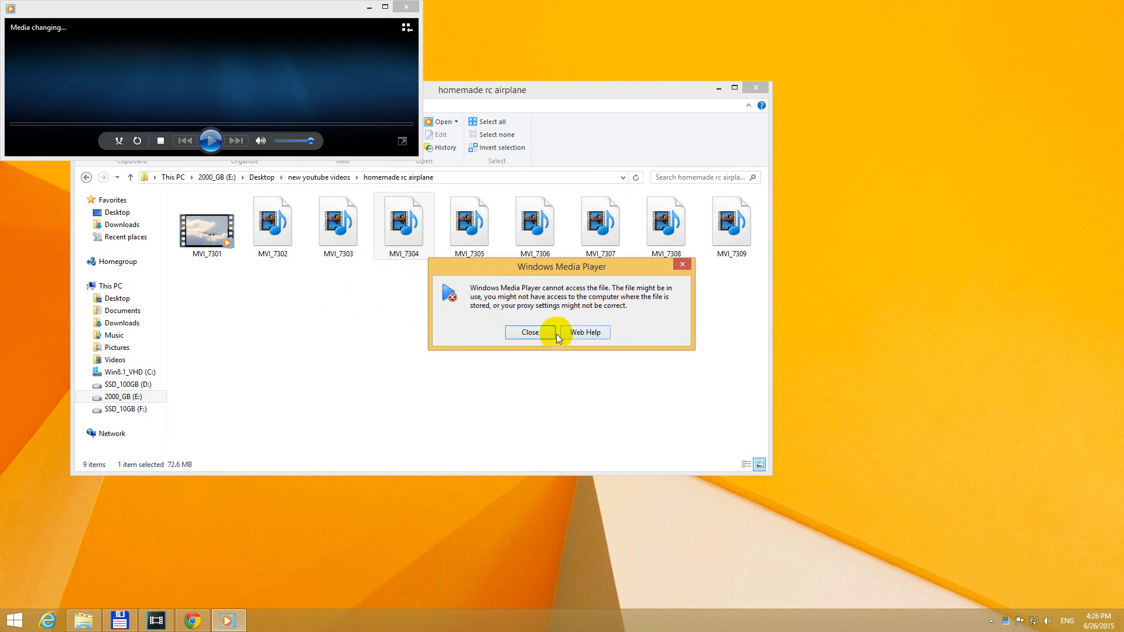
click(530, 332)
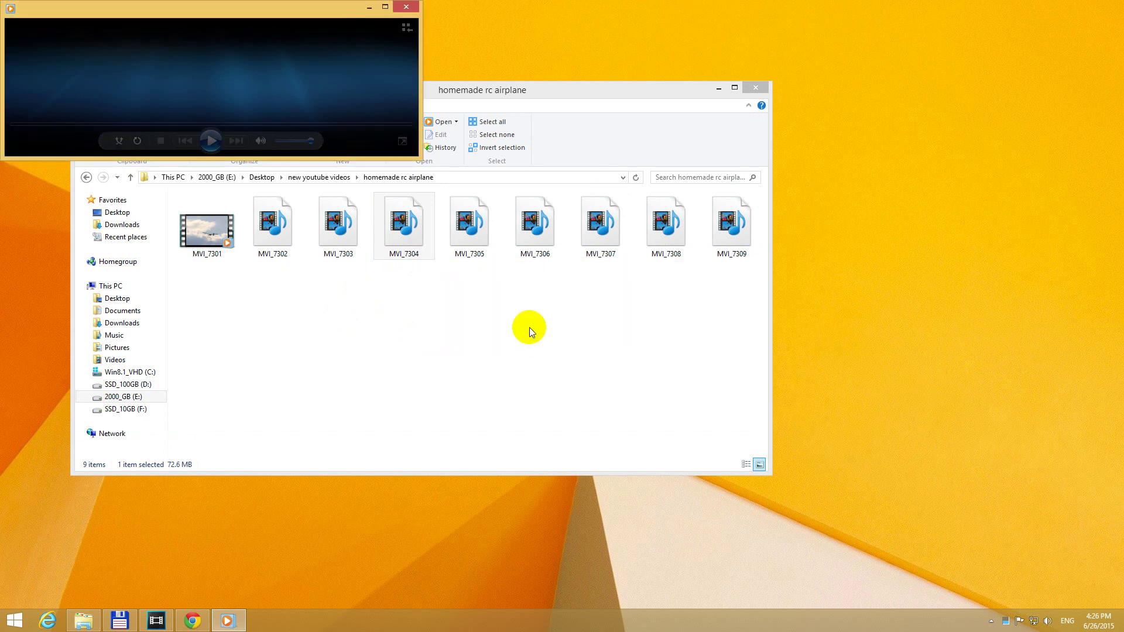
click(535, 230)
double_click(531, 230)
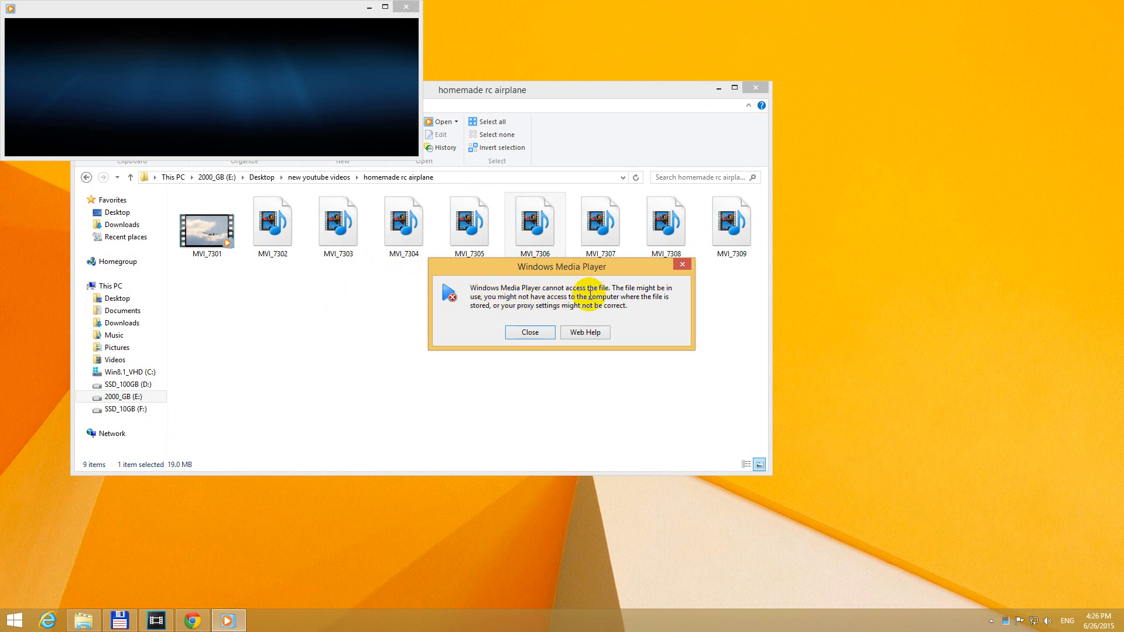
click(530, 332)
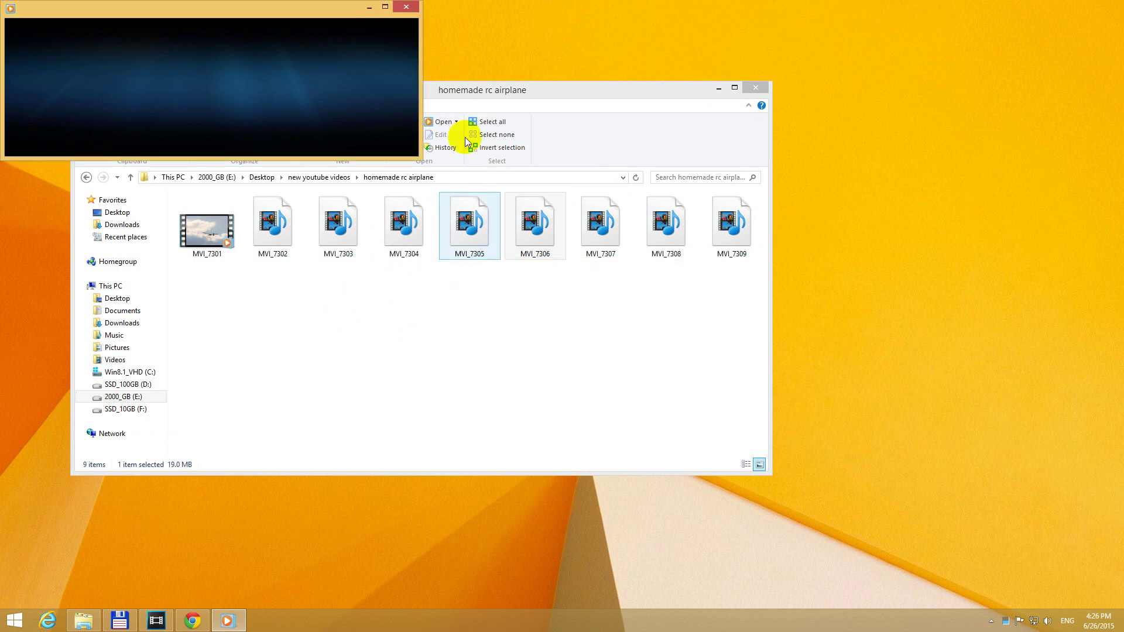
click(408, 9)
Reach MVI_7304's advanced security settings and begin changing its unreadable owner.
click(411, 224)
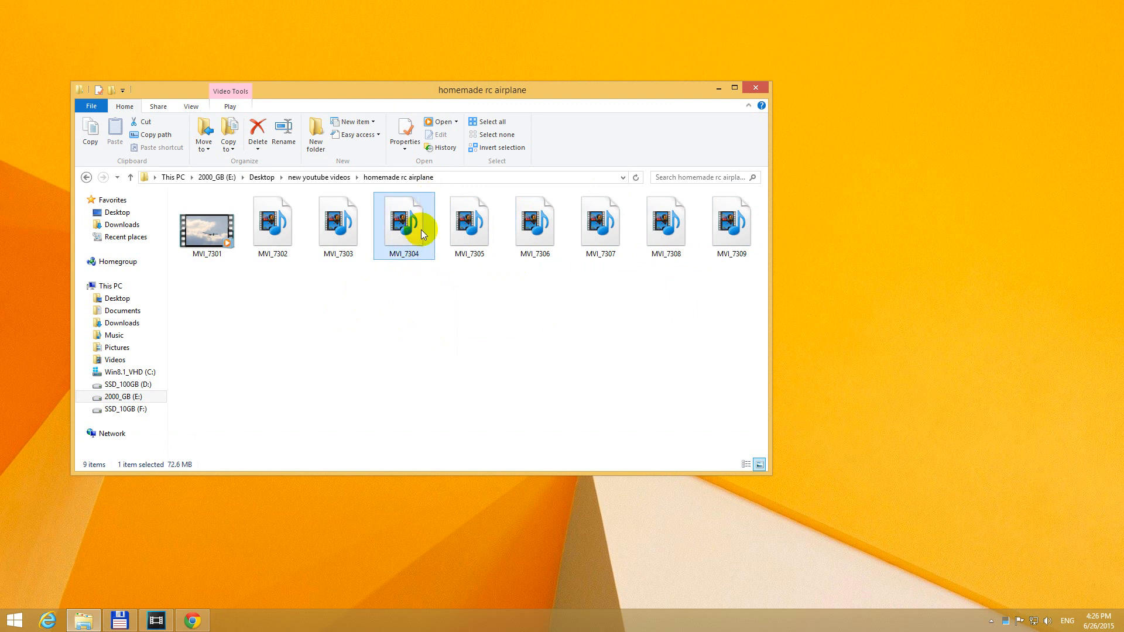
right_click(409, 236)
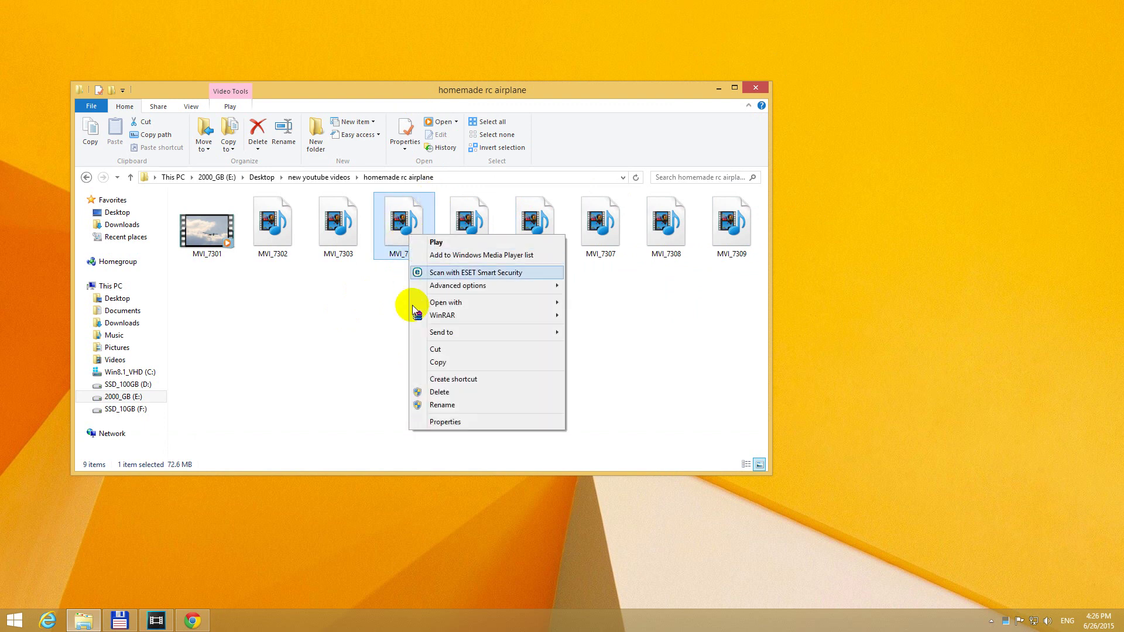
click(488, 421)
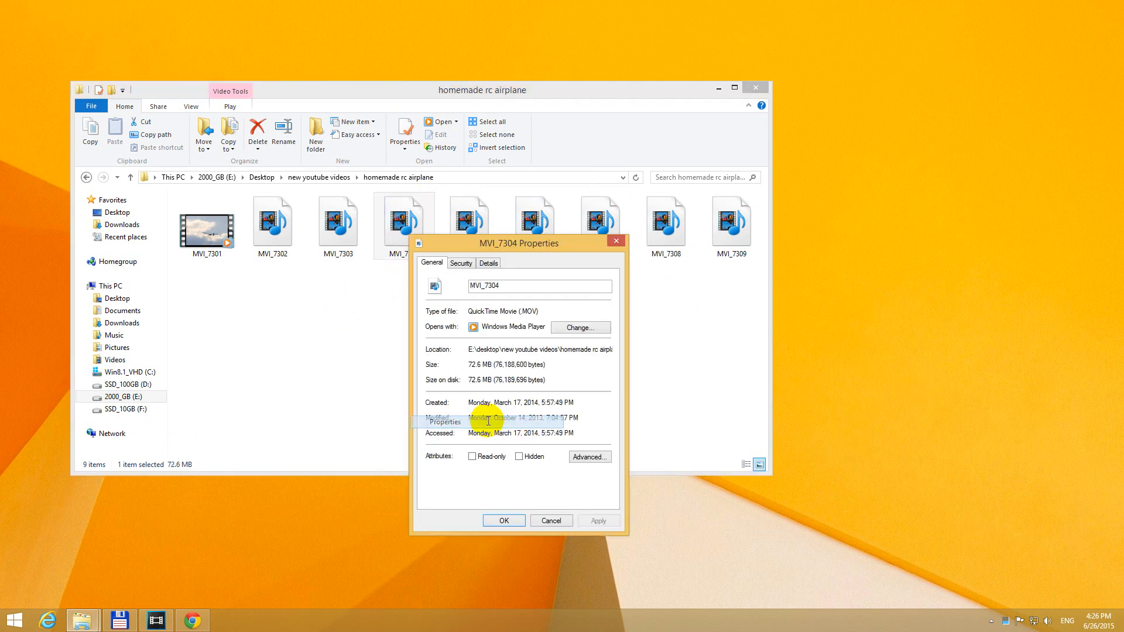
click(462, 263)
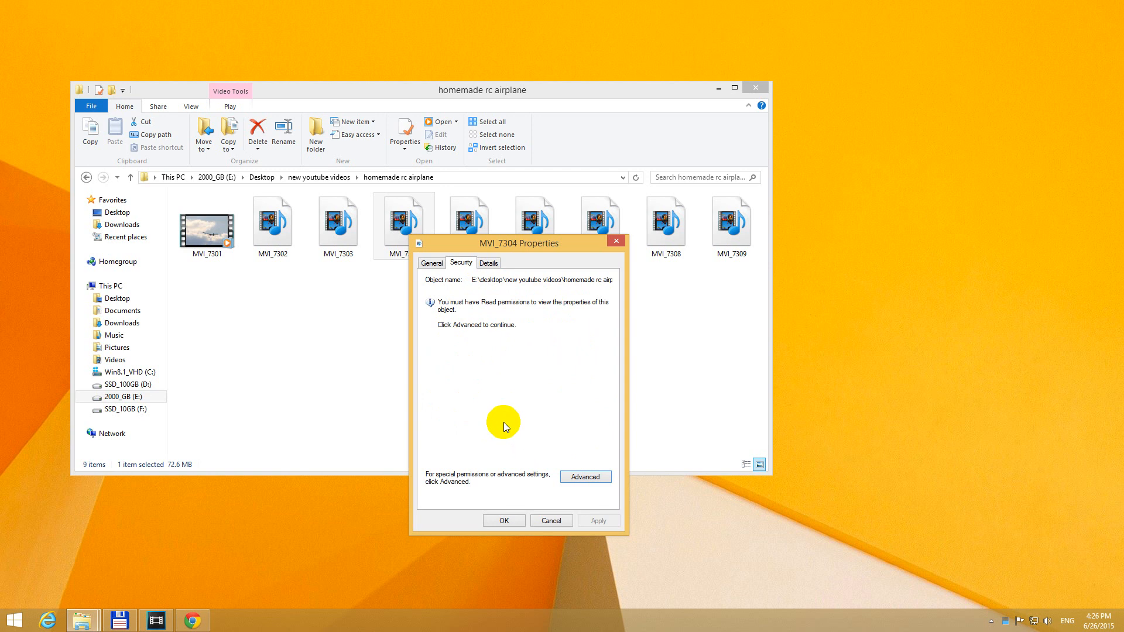
click(595, 477)
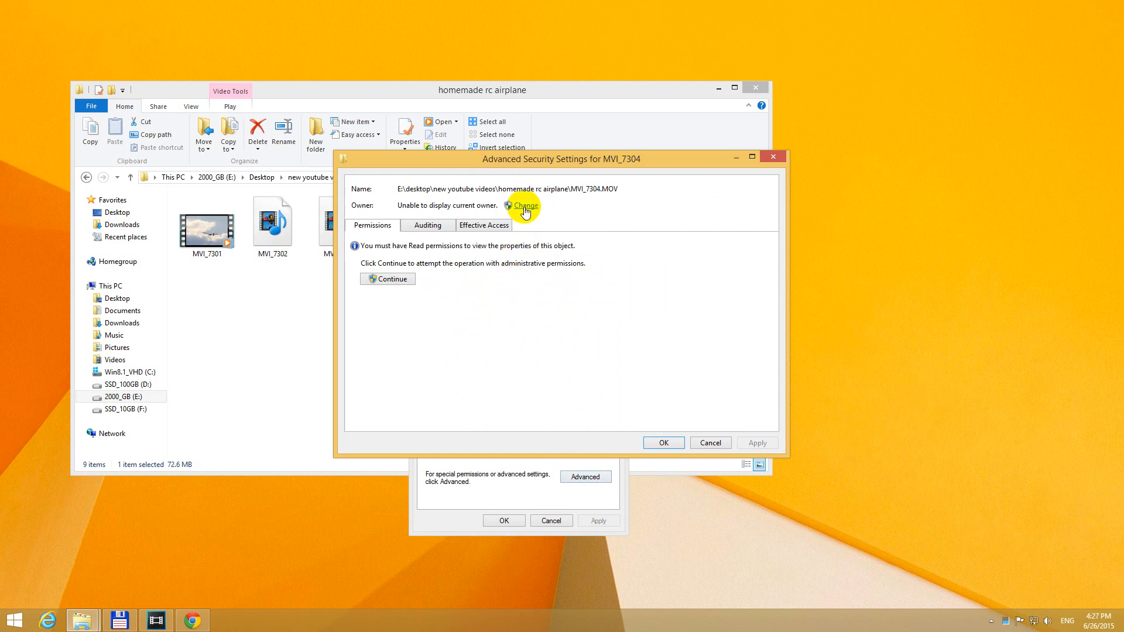
click(526, 209)
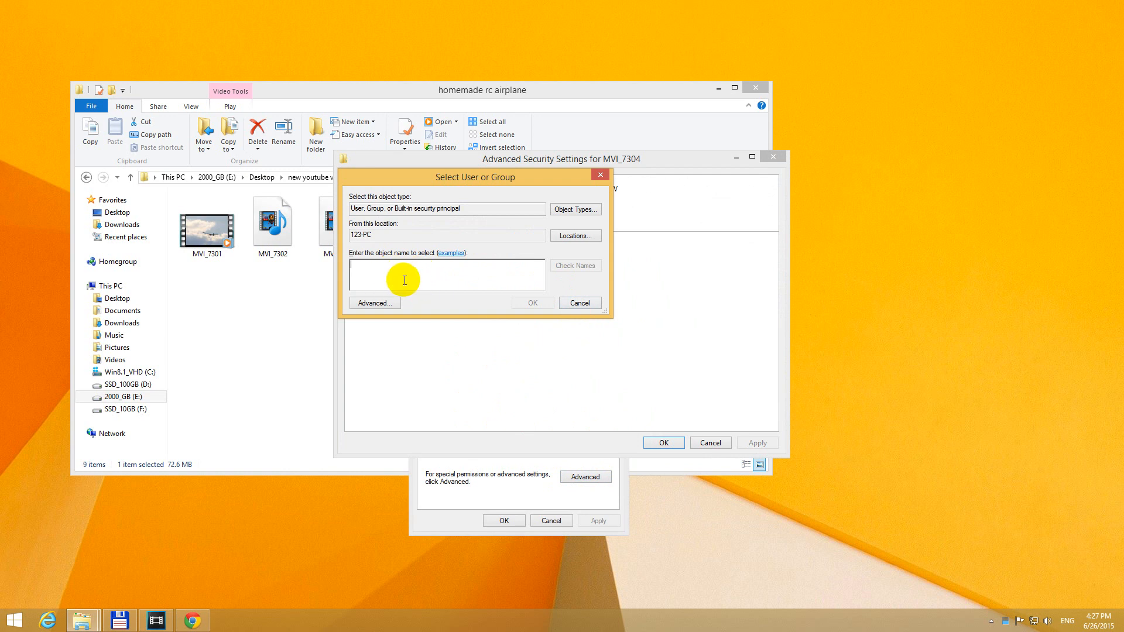
text(au)
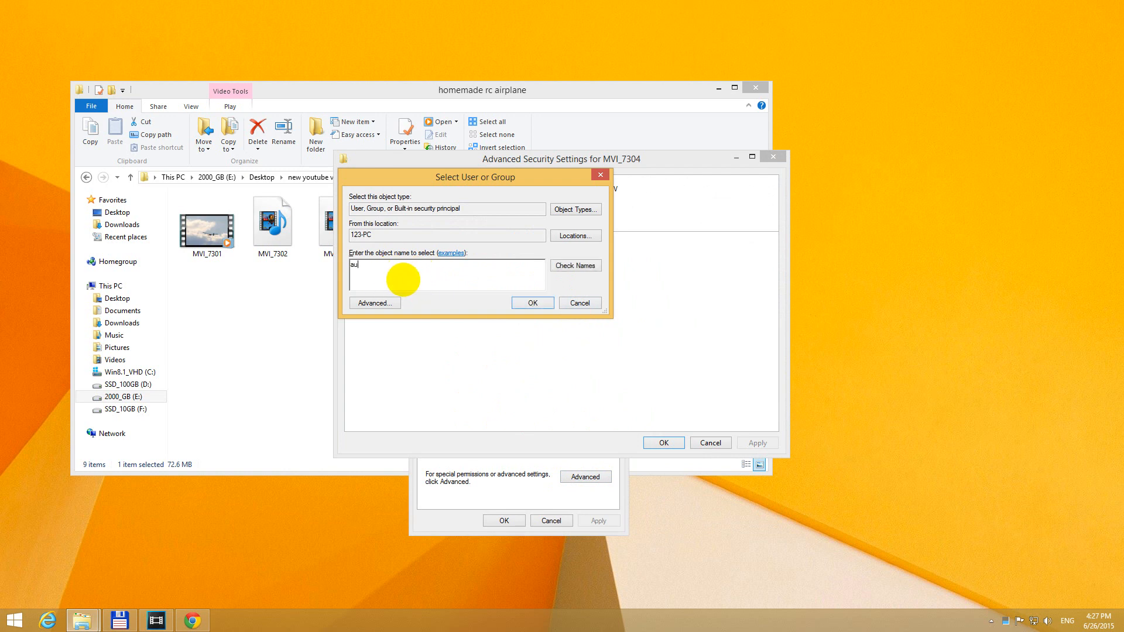
Set Authenticated Users as MVI_7304's owner and close its security and properties dialogs.
click(576, 267)
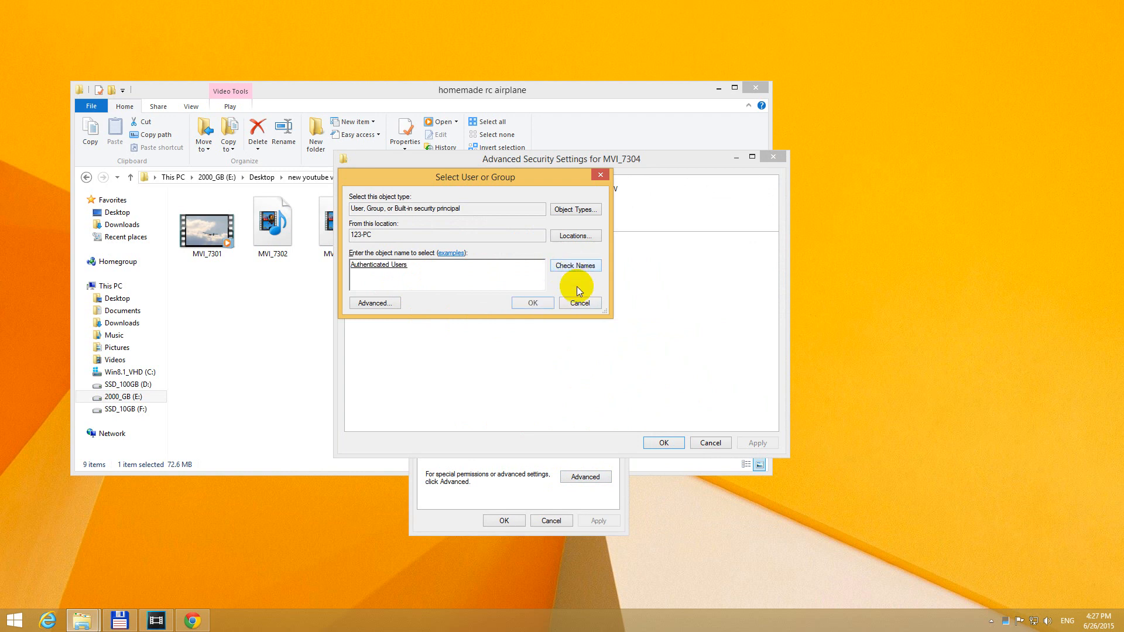
click(464, 272)
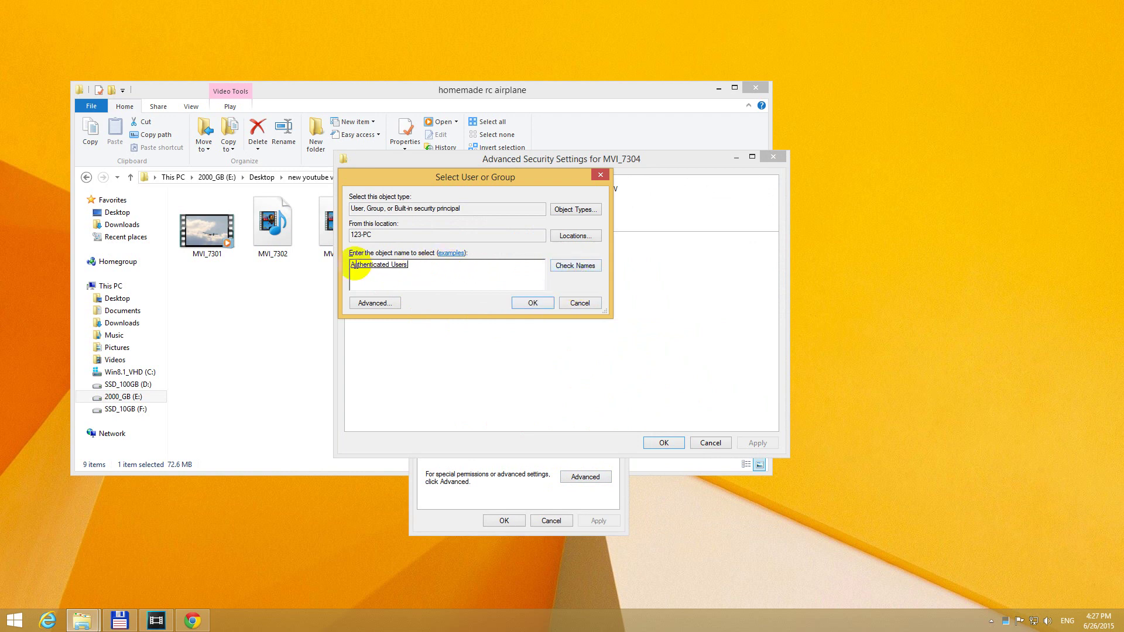
click(534, 304)
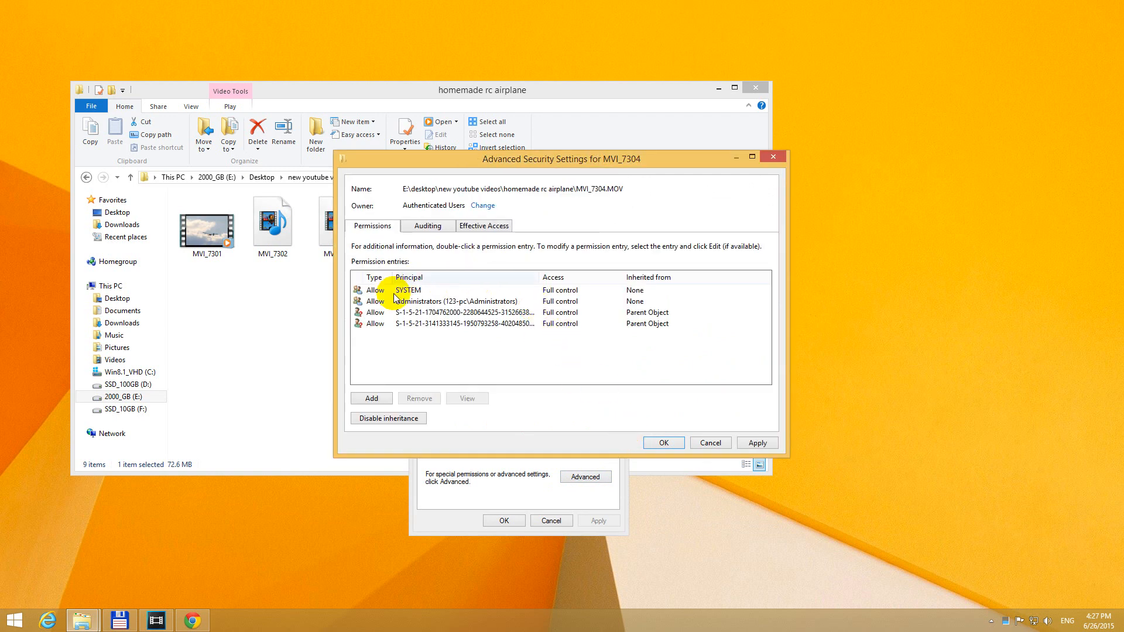
click(667, 444)
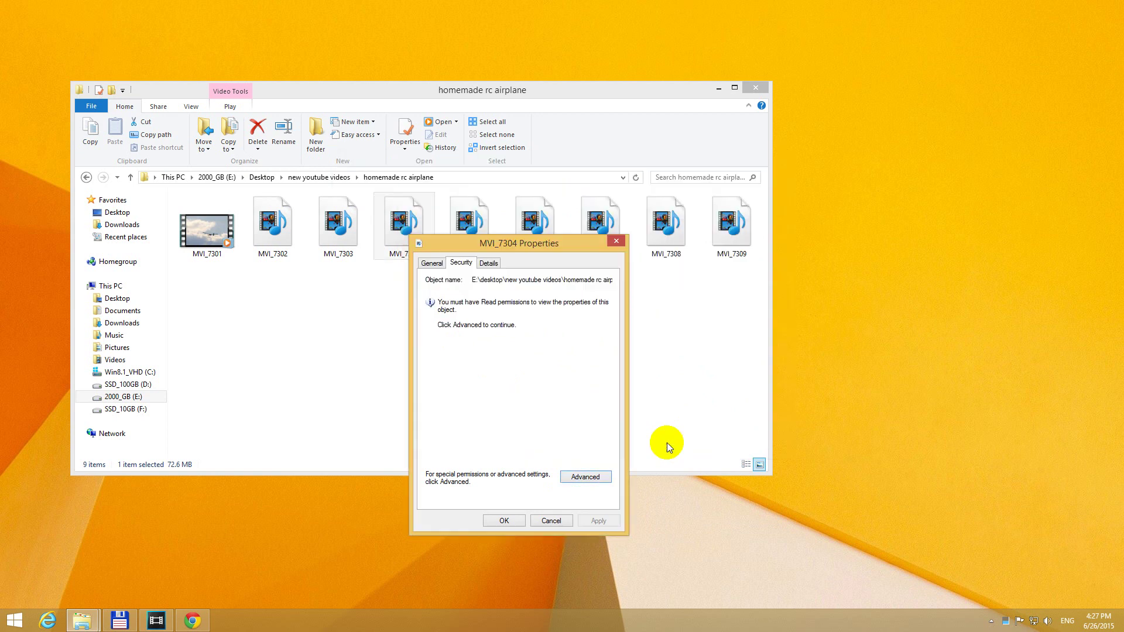
click(503, 522)
Retry MVI_7304, which still fails to play, and return to its file actions.
double_click(401, 239)
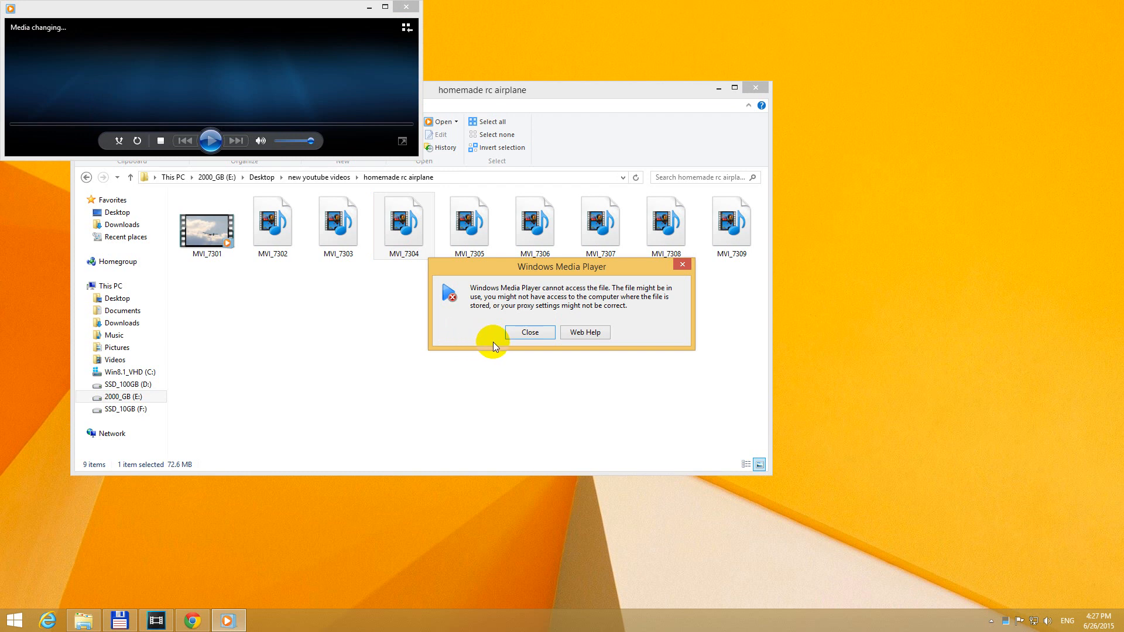
click(531, 332)
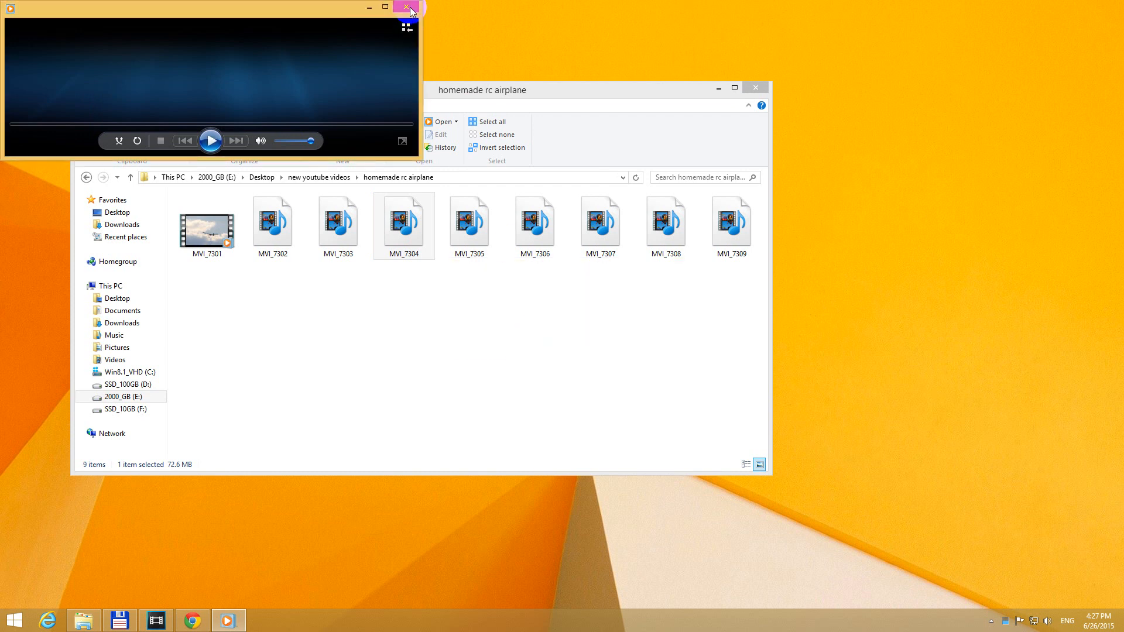
click(405, 7)
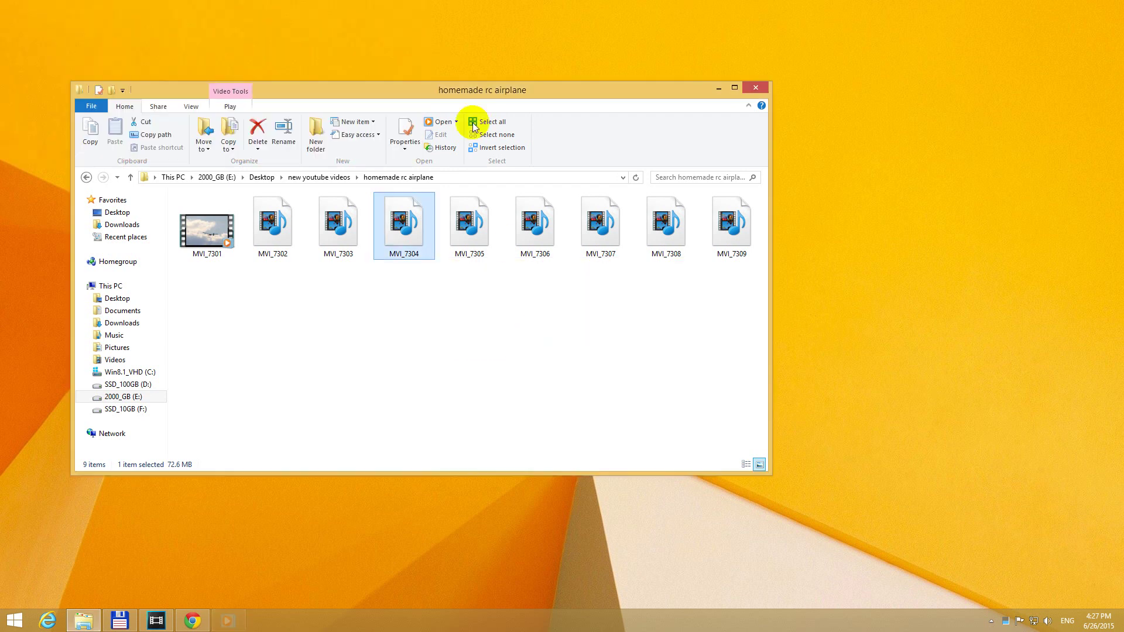
right_click(398, 227)
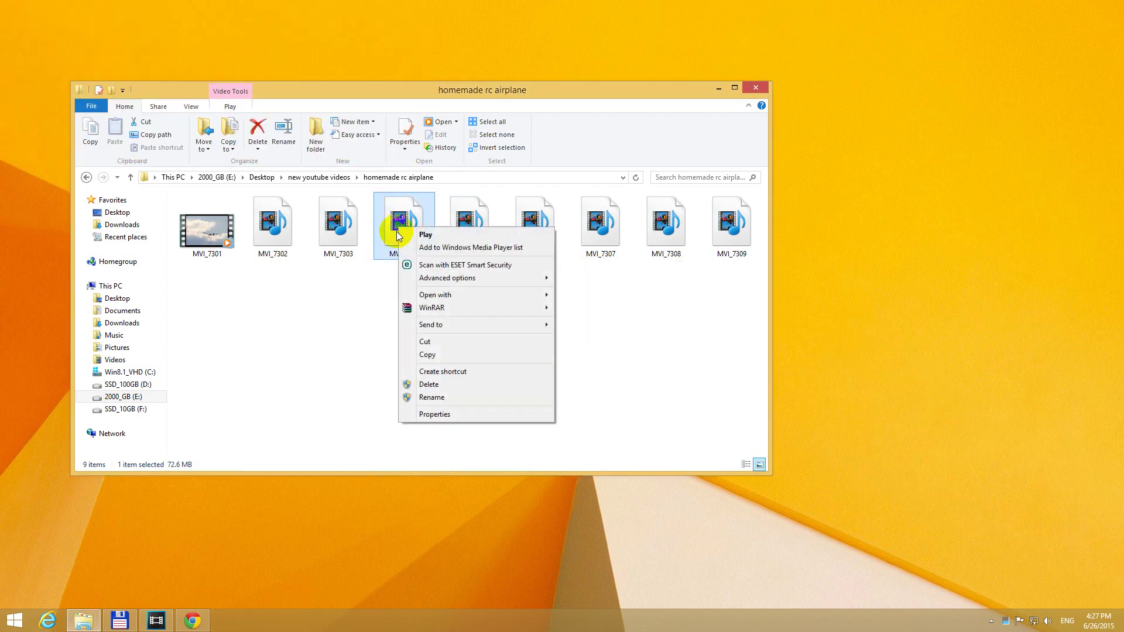
Reach the editable permissions list for MVI_7304 via Properties > Security > Edit.
click(475, 416)
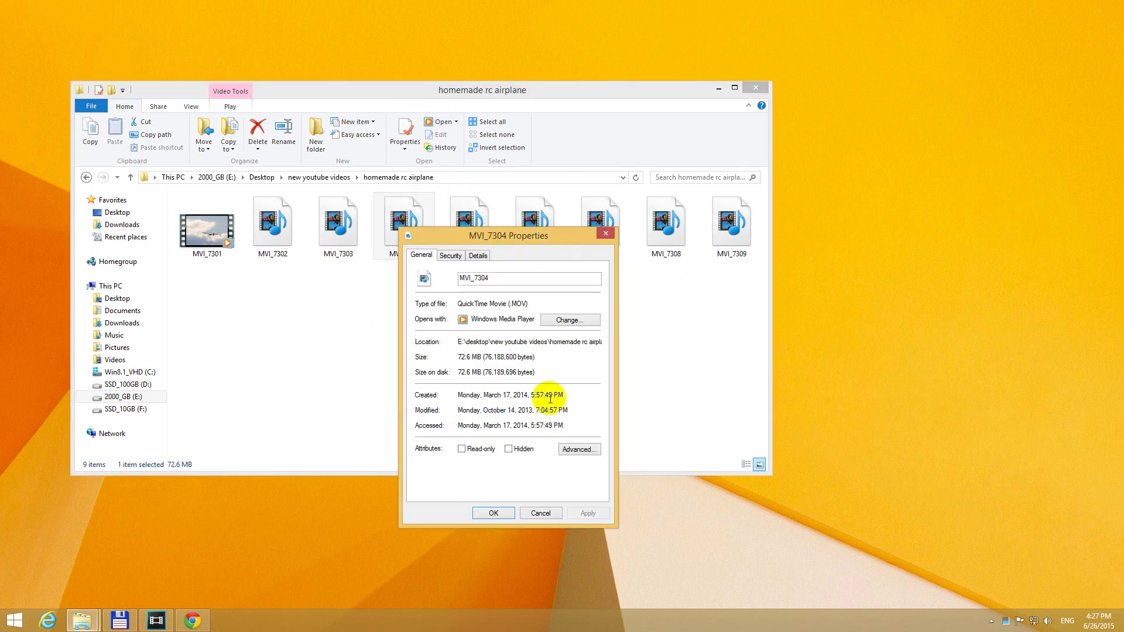
click(451, 256)
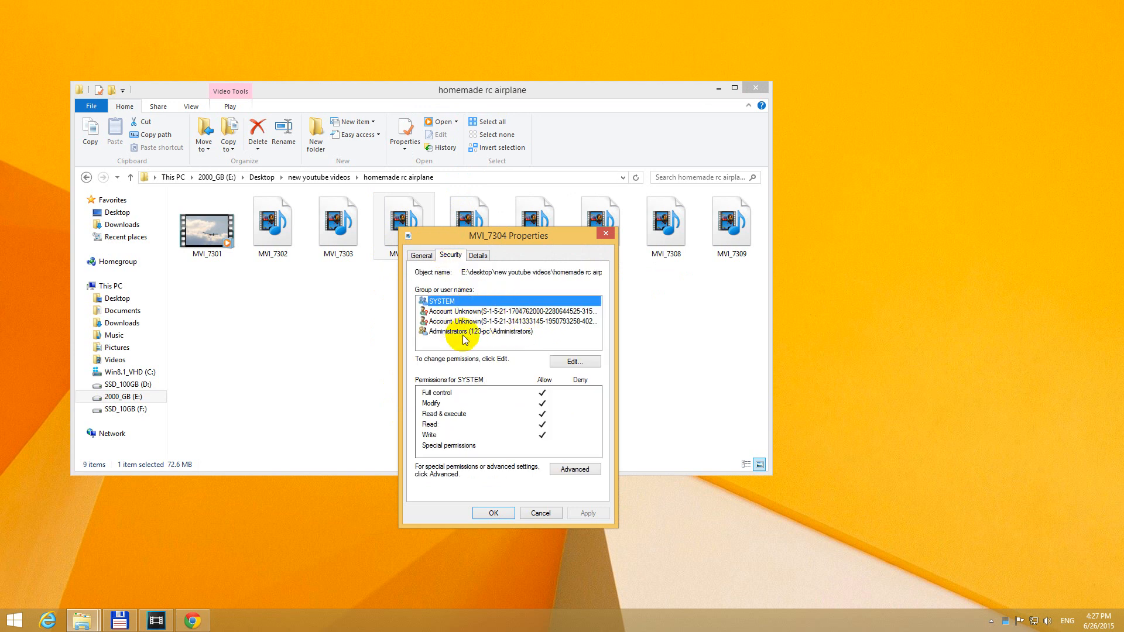
click(582, 361)
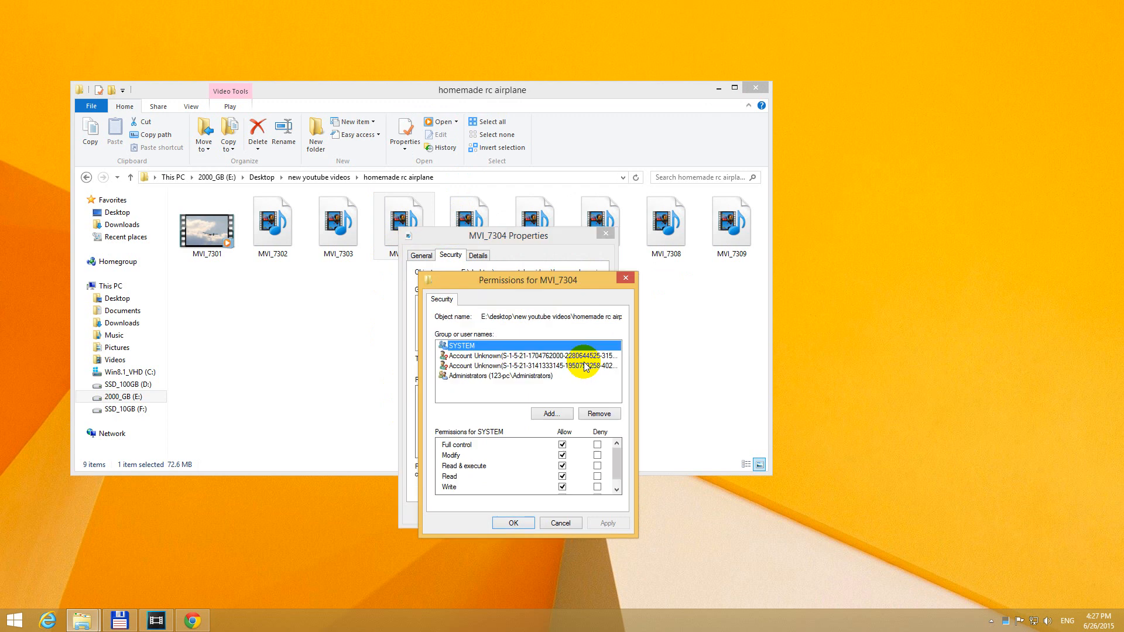
Add Authenticated Users with Allow Full control to MVI_7304 and close all dialogs.
click(550, 414)
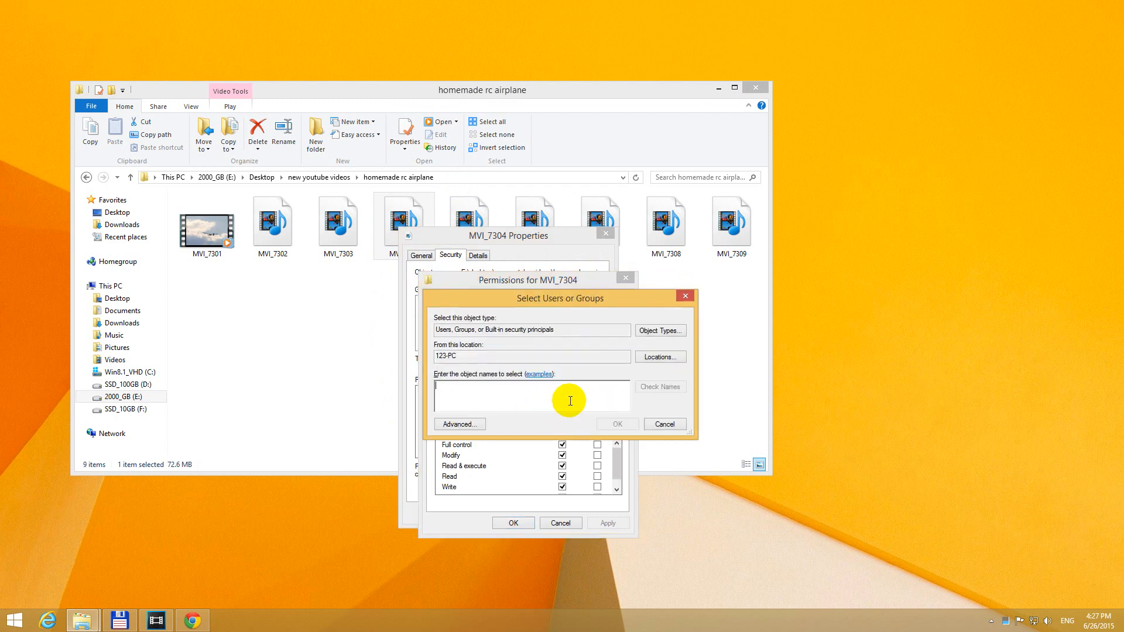
text(e)
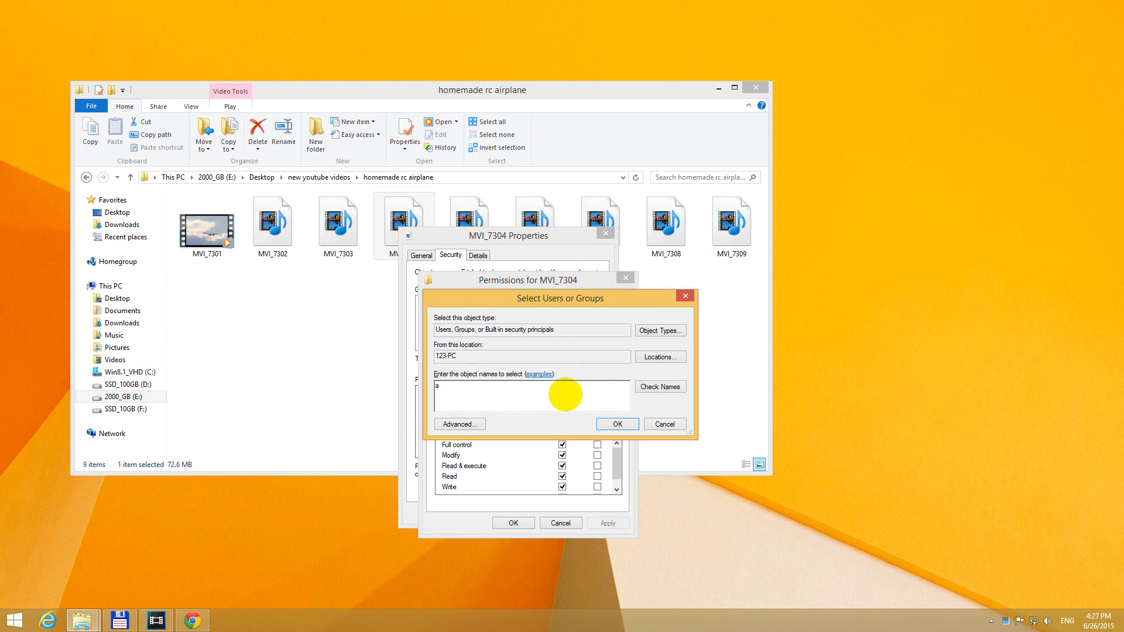
click(620, 426)
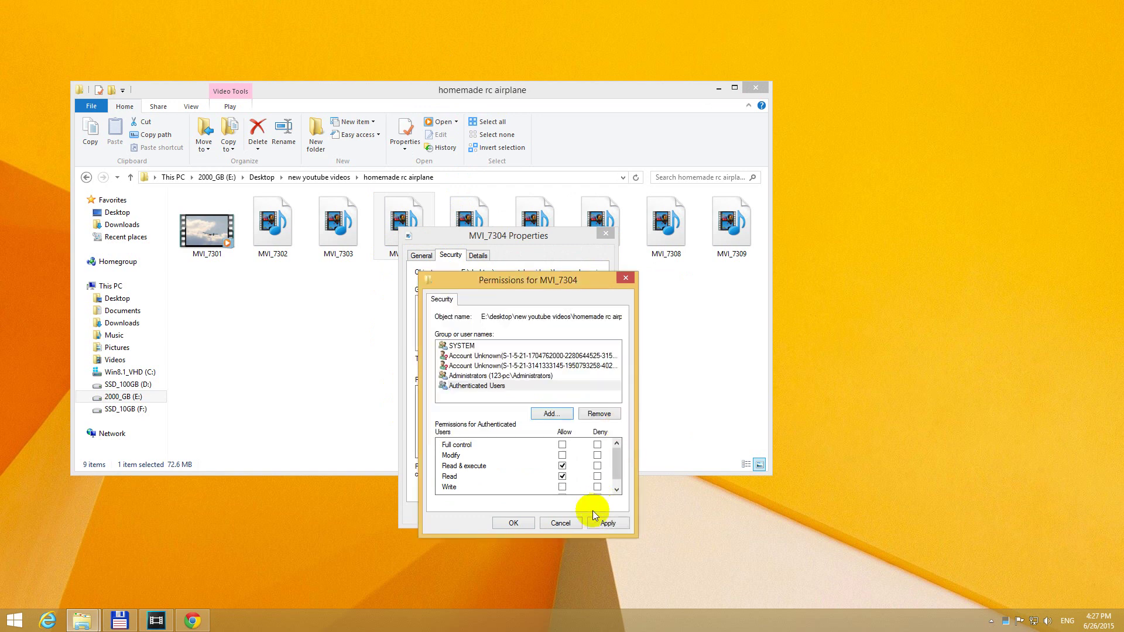
click(489, 387)
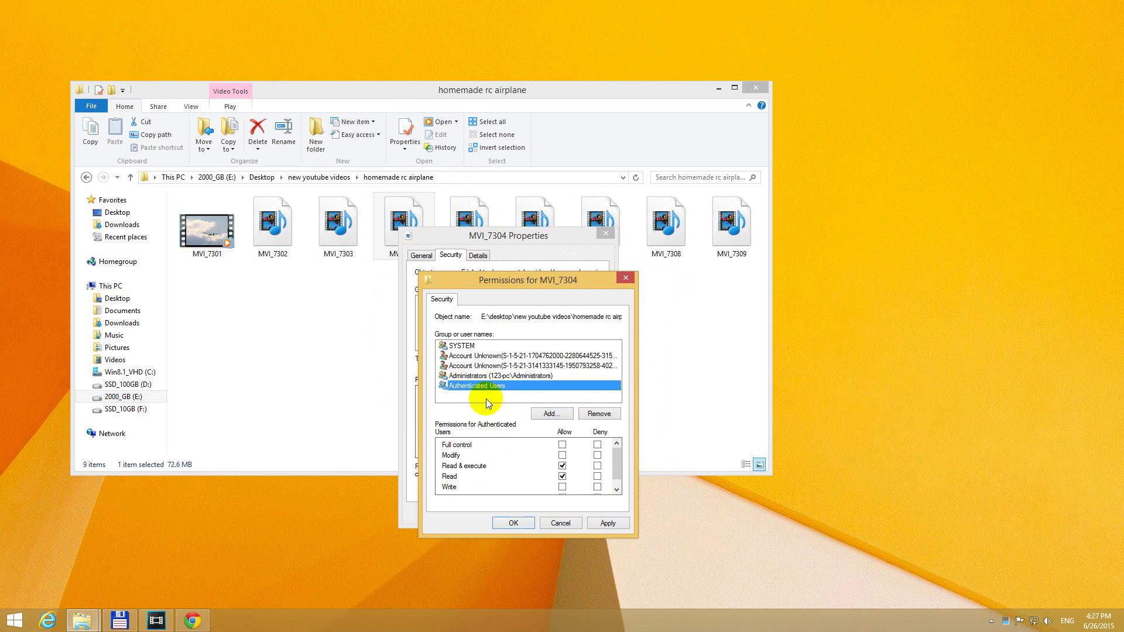
click(563, 447)
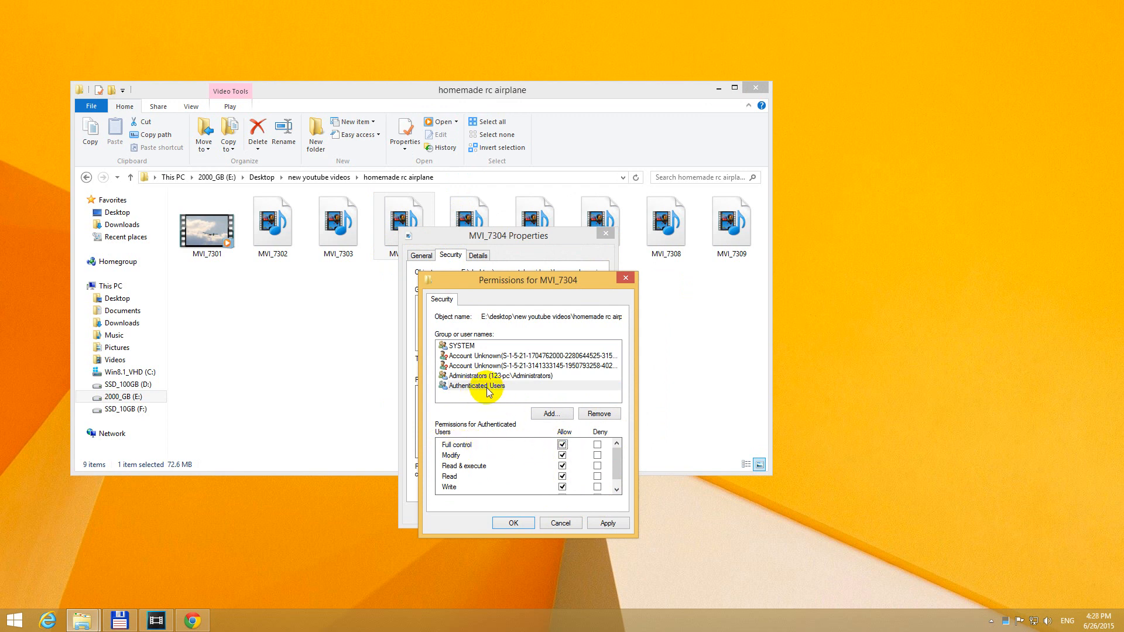
click(513, 523)
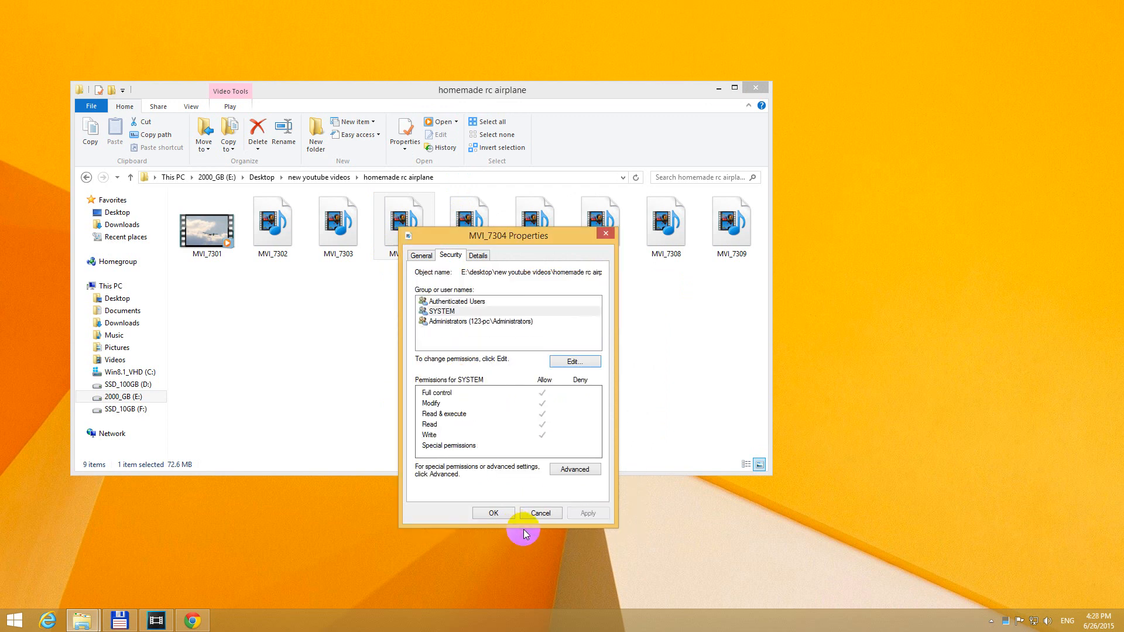
click(498, 514)
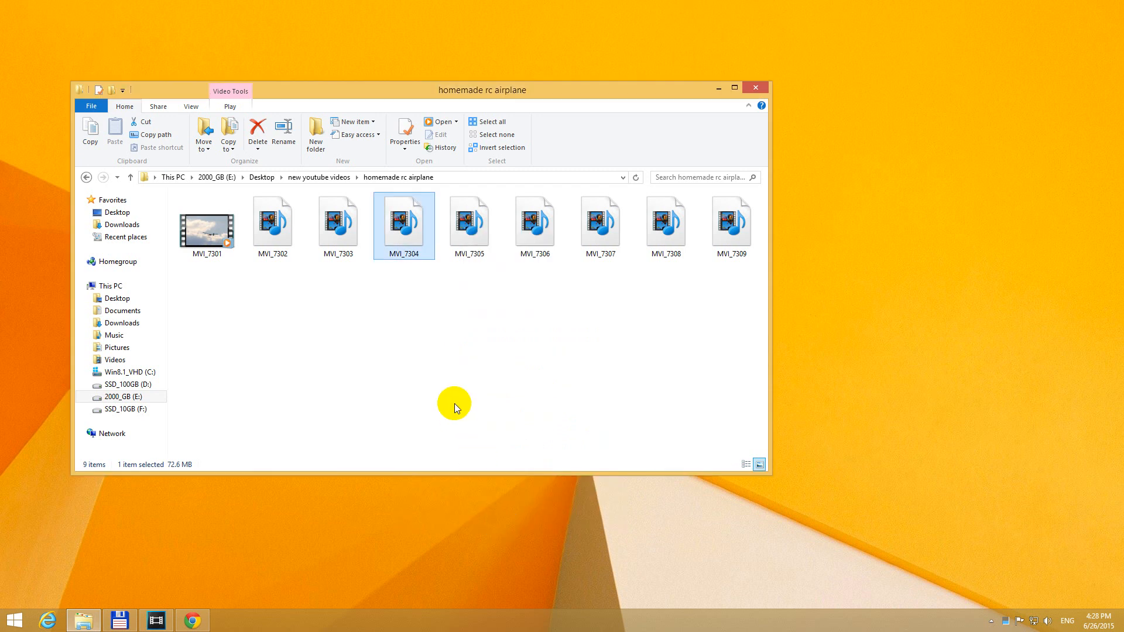
Play MVI_7304 successfully, then attempt MVI_7305, which cannot be accessed.
double_click(409, 236)
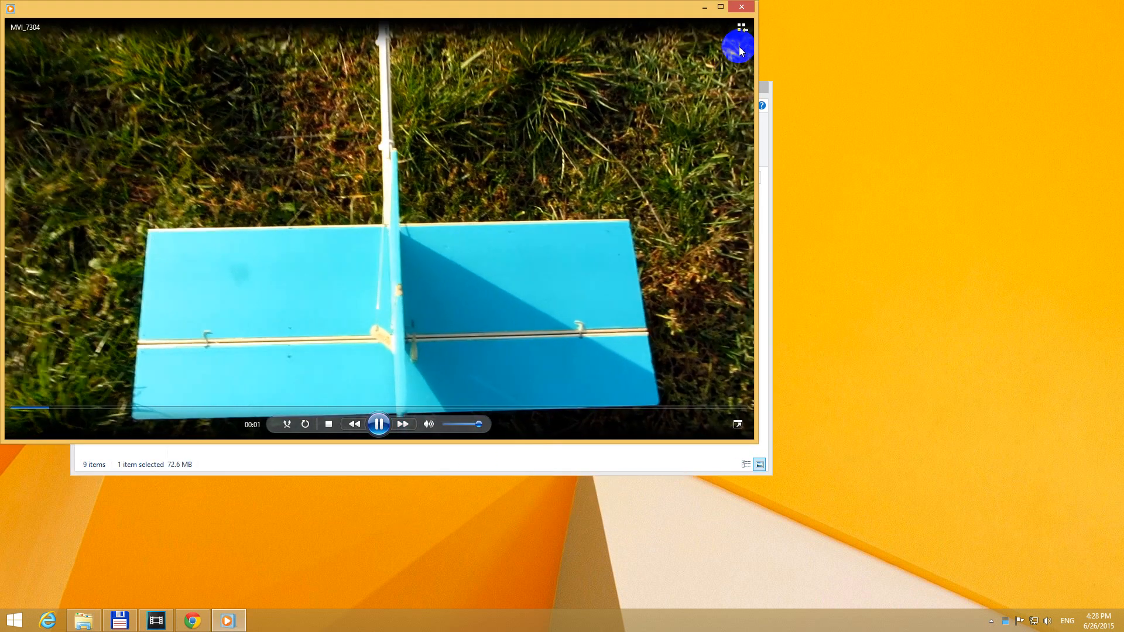
click(743, 8)
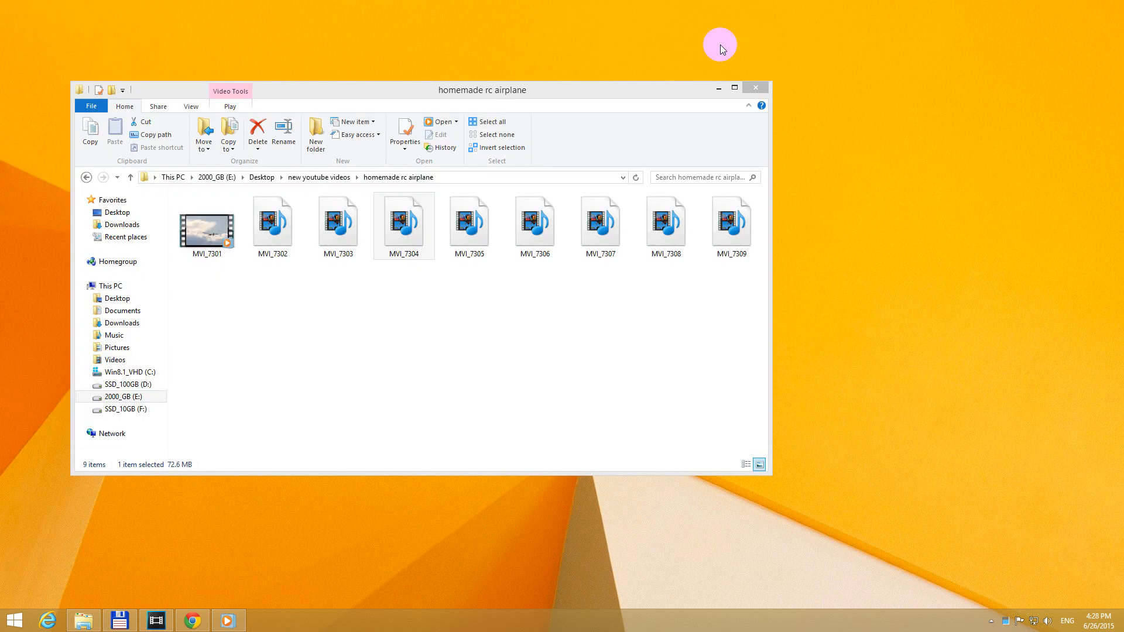
double_click(470, 230)
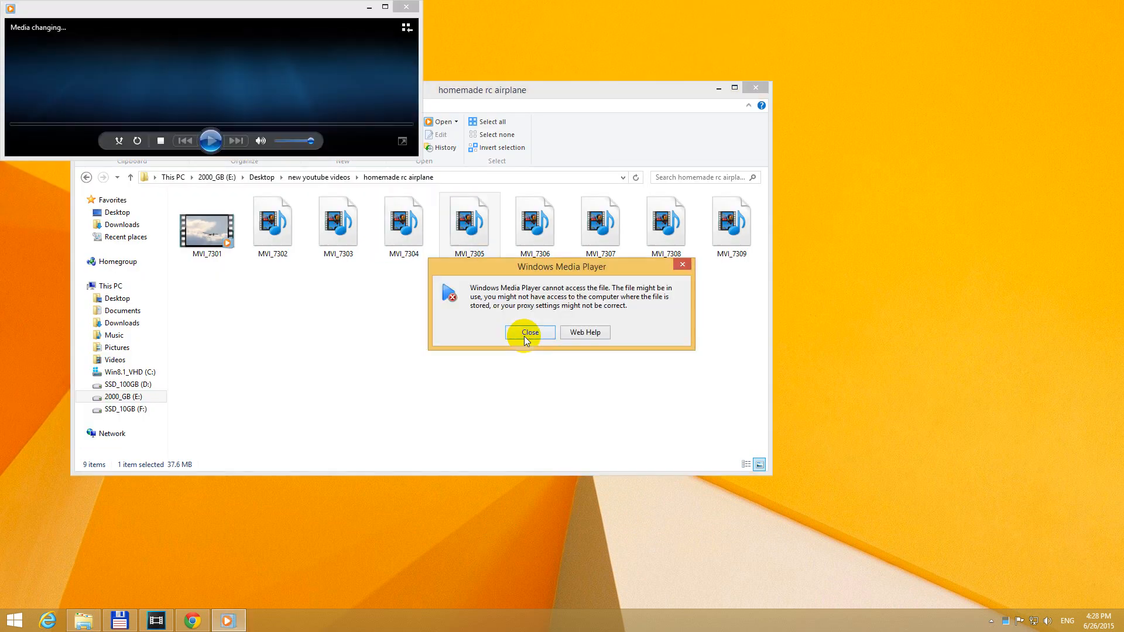
Dismiss the MVI_7305 error and reach its advanced security settings.
click(542, 333)
click(406, 7)
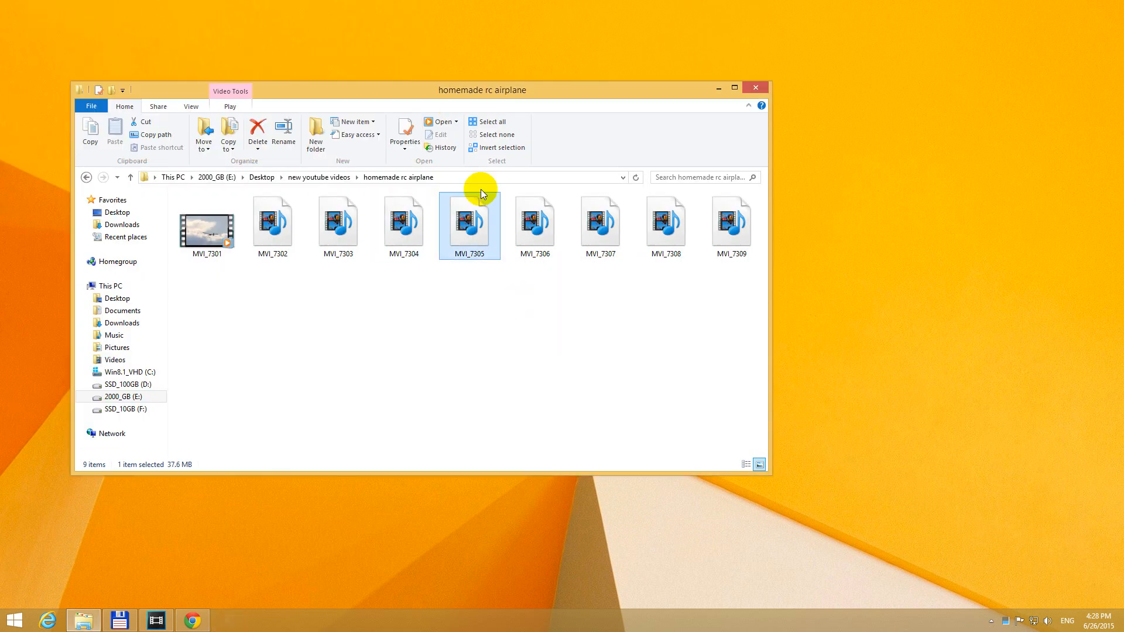
right_click(480, 230)
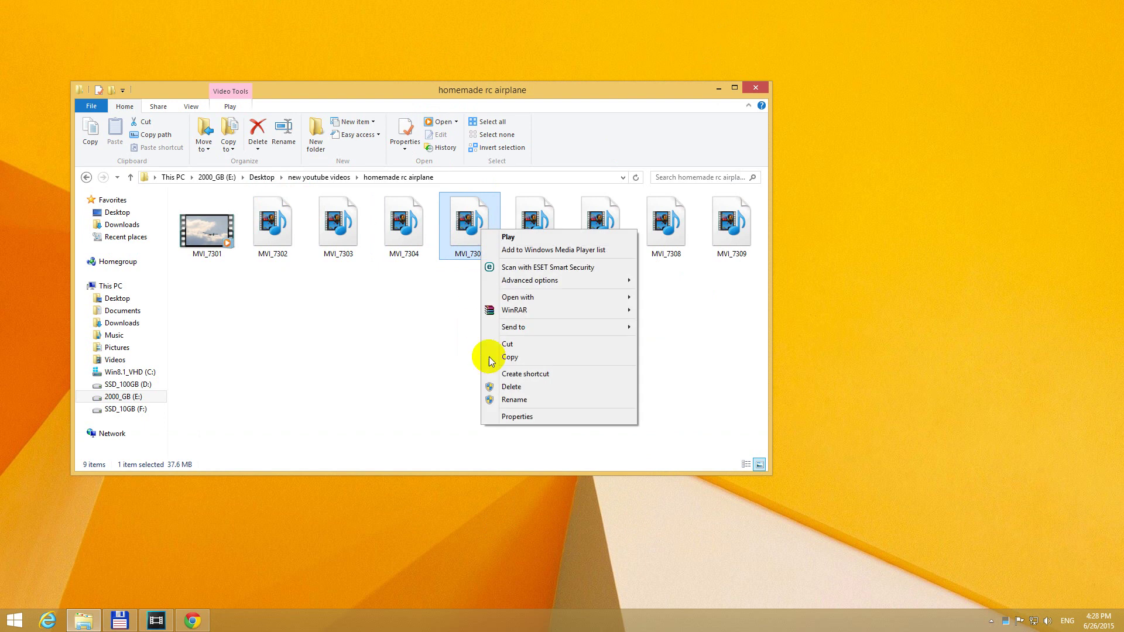
click(539, 418)
click(533, 257)
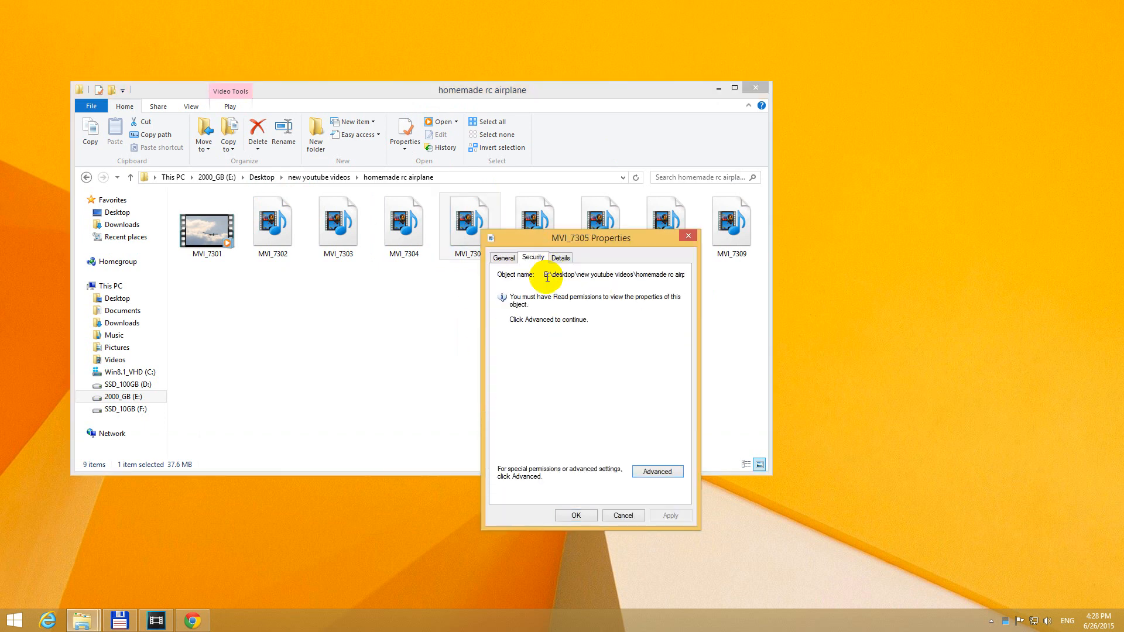
click(657, 472)
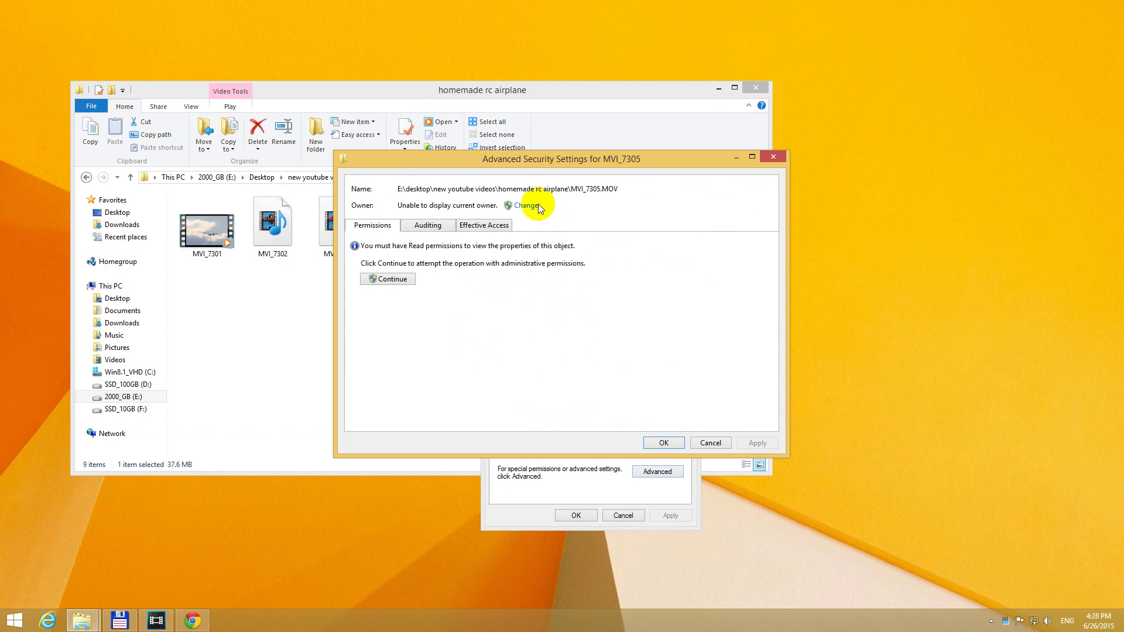
Set Authenticated Users as MVI_7305's owner and close its security dialogs.
click(527, 207)
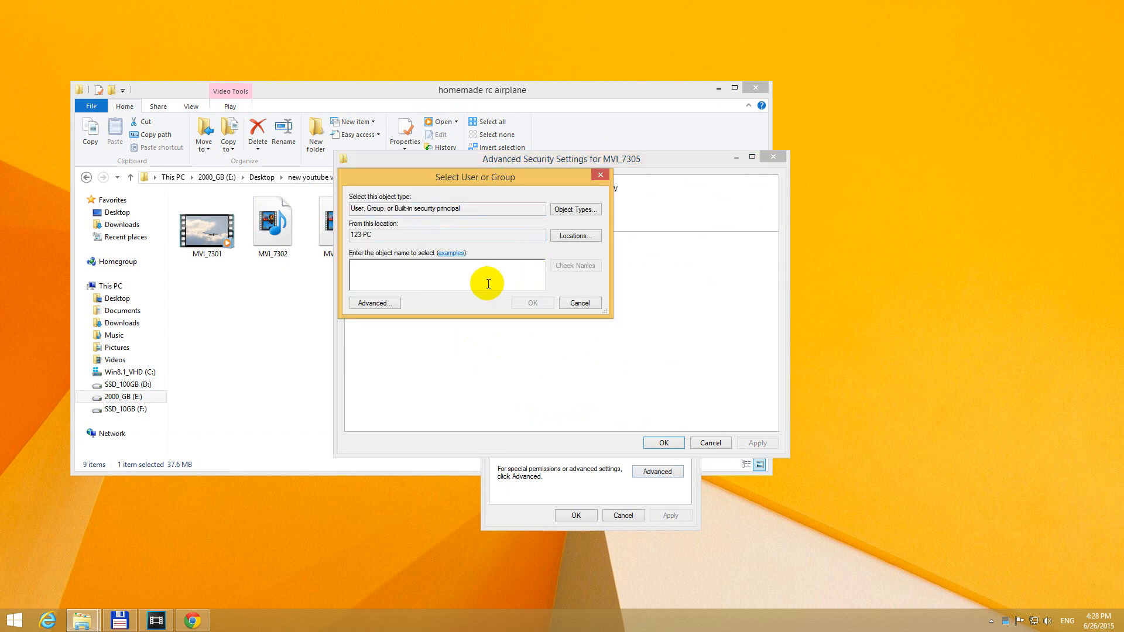
text(au)
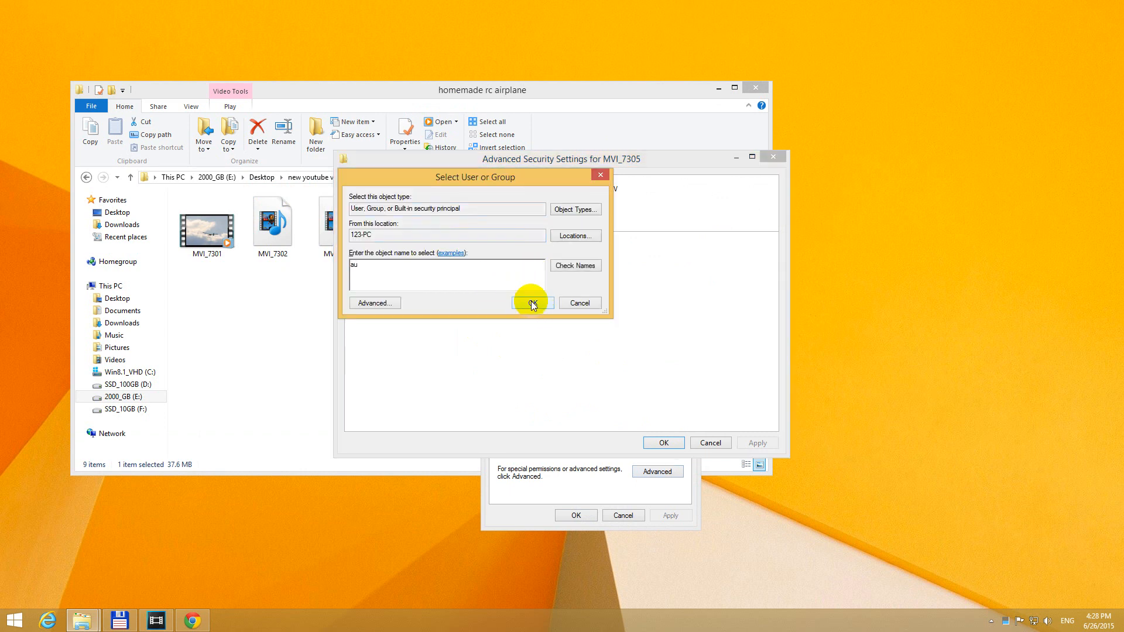
click(532, 301)
click(655, 444)
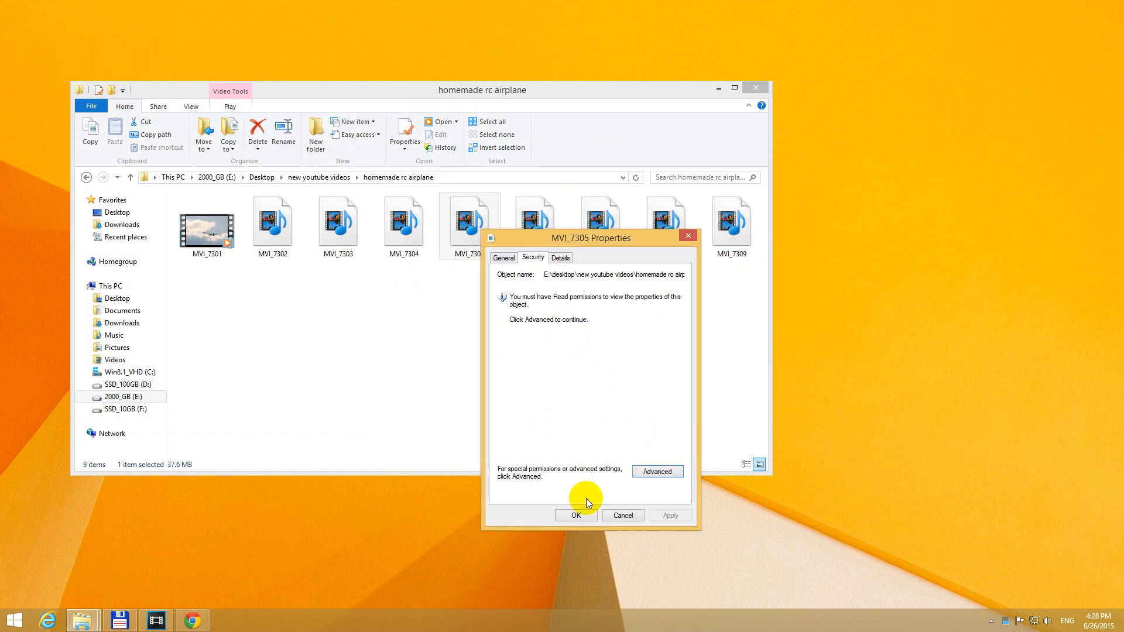
click(572, 516)
Add Authenticated Users with Full control to MVI_7305's permissions and close the dialogs.
right_click(472, 237)
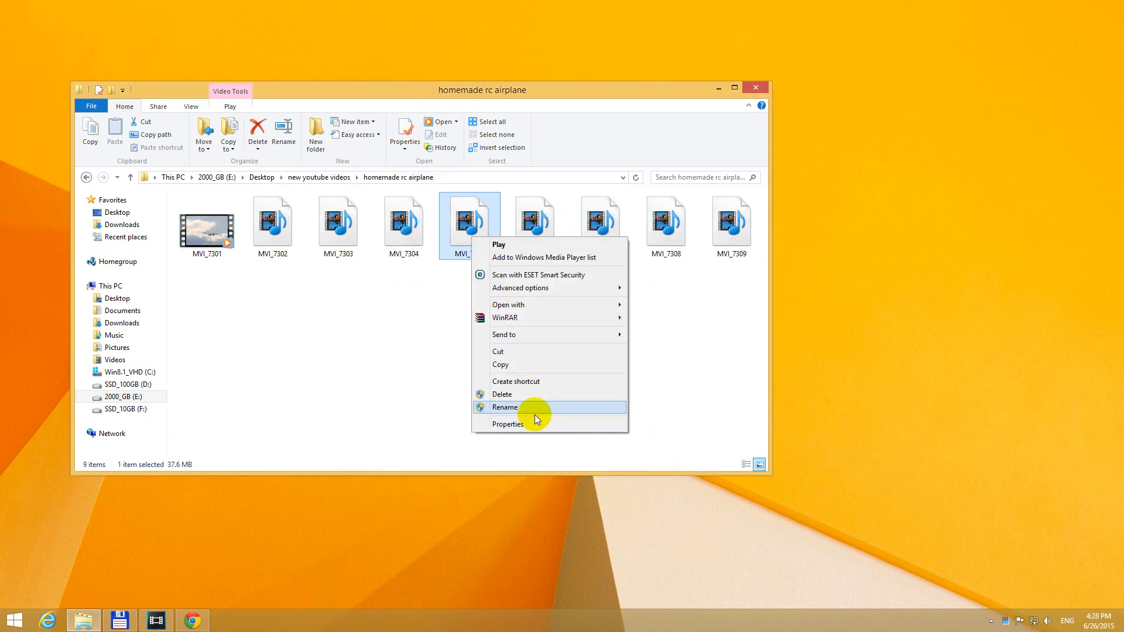
click(529, 424)
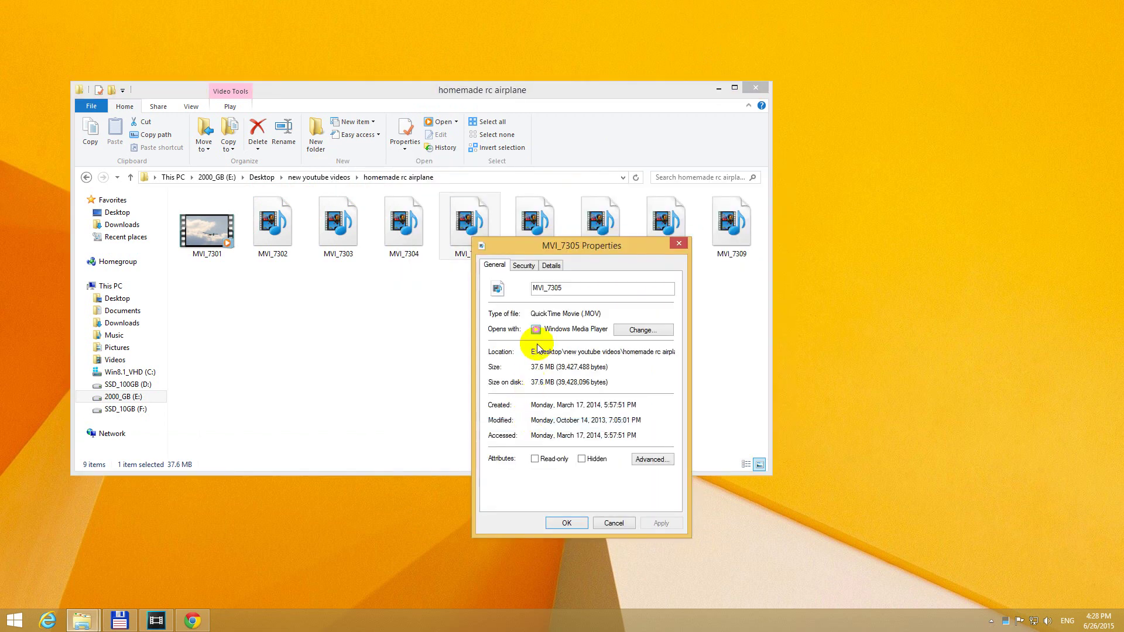
click(525, 266)
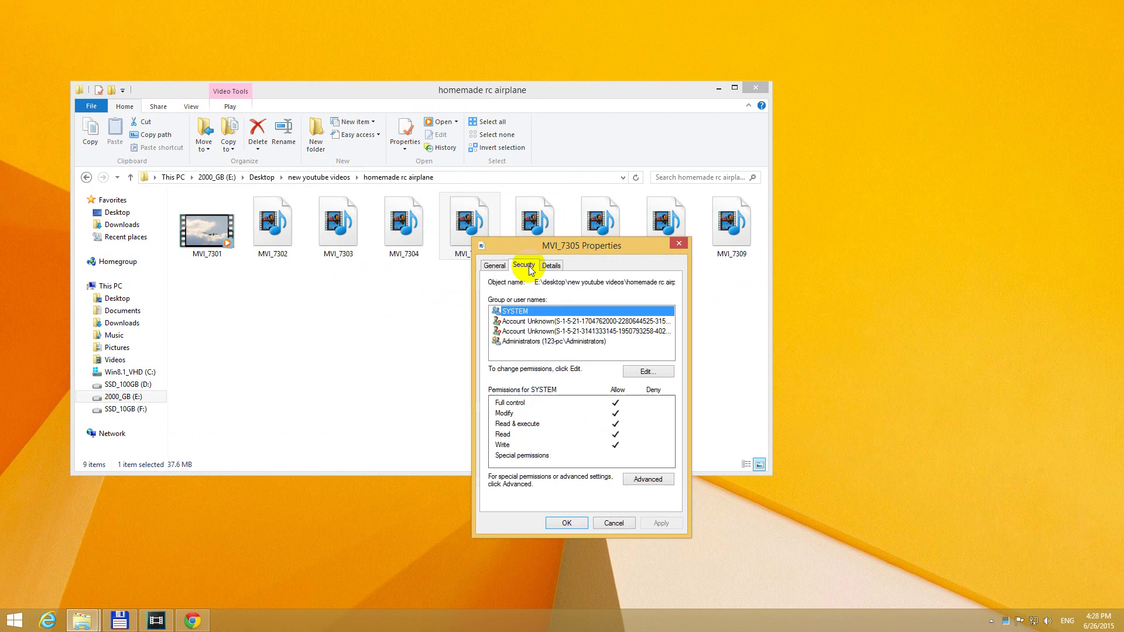
click(649, 372)
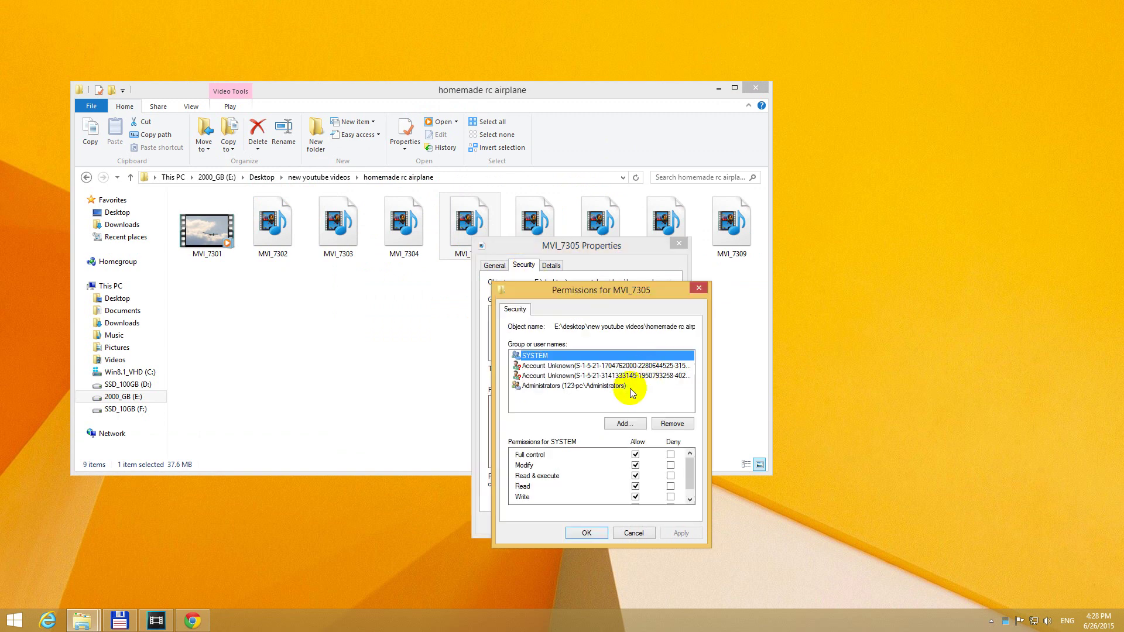
click(624, 425)
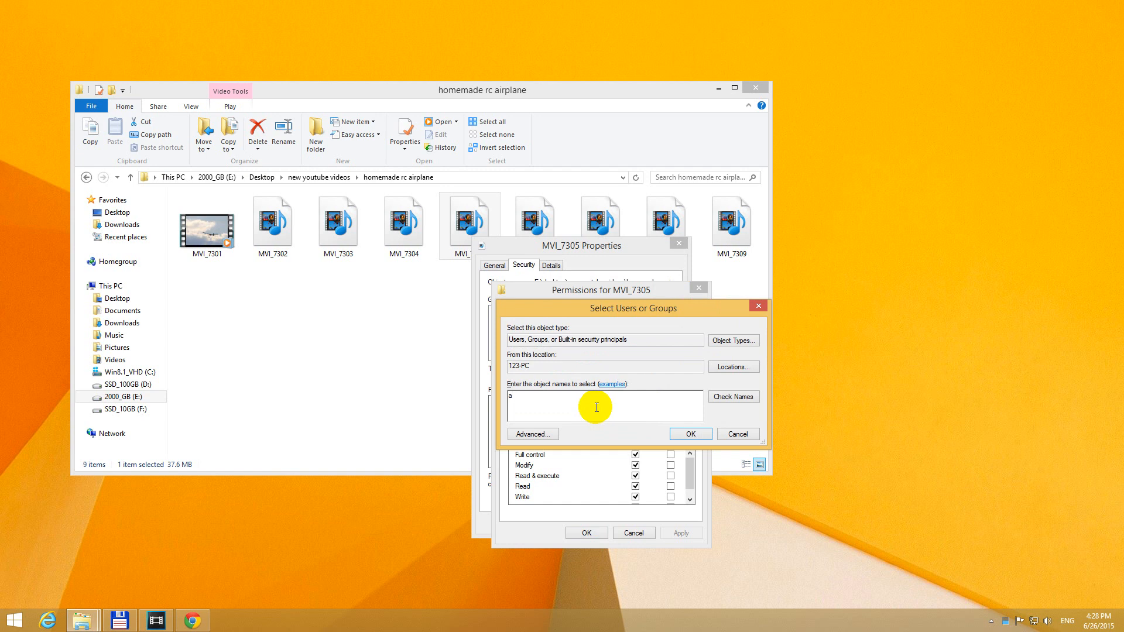
text(u)
click(693, 433)
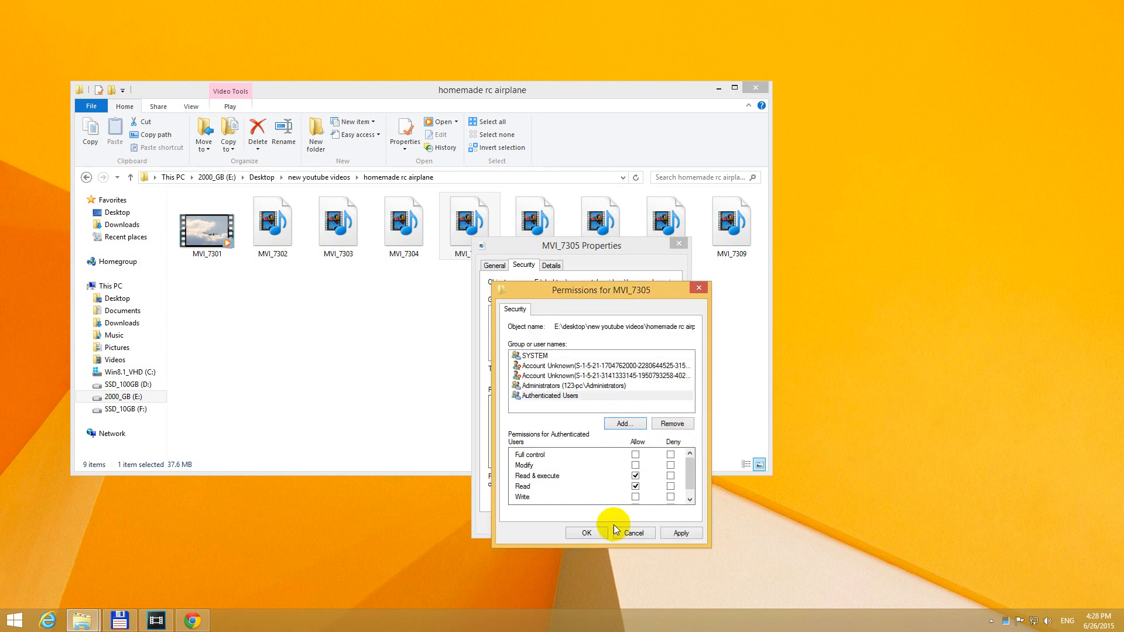
click(636, 455)
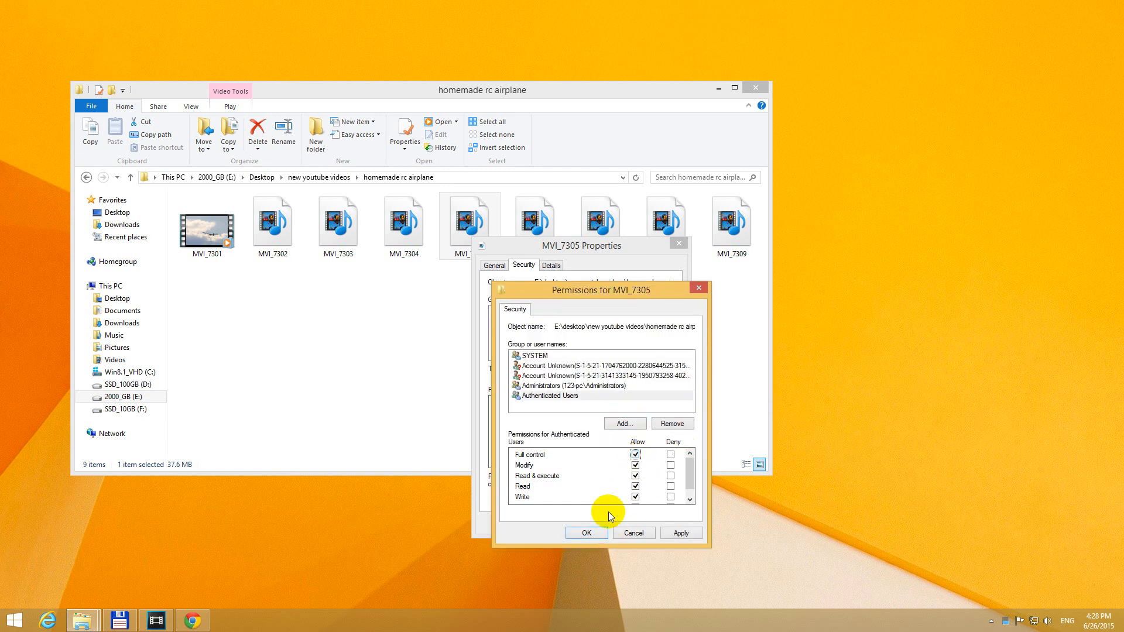
click(587, 533)
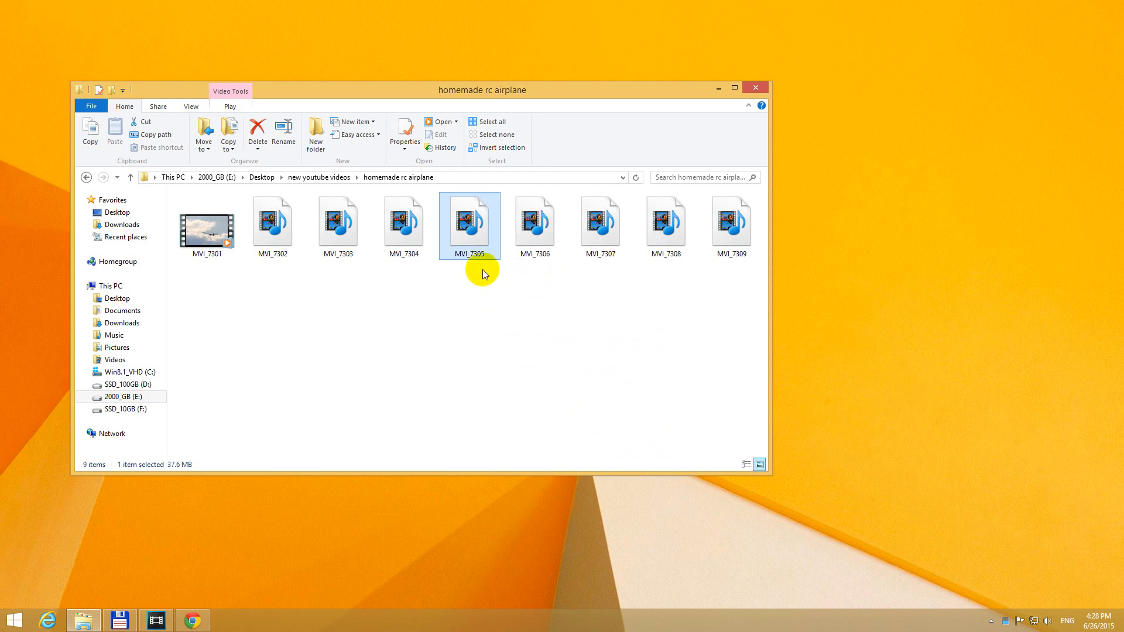
Play MVI_7305 successfully, then attempt MVI_7306, which still cannot be accessed.
double_click(471, 236)
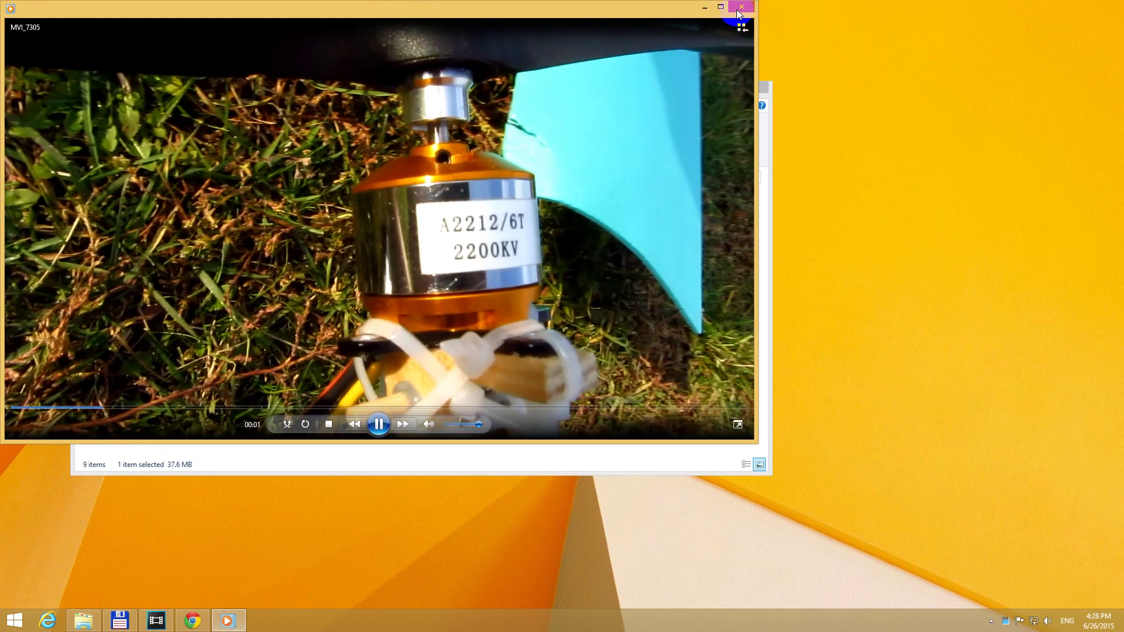
click(742, 8)
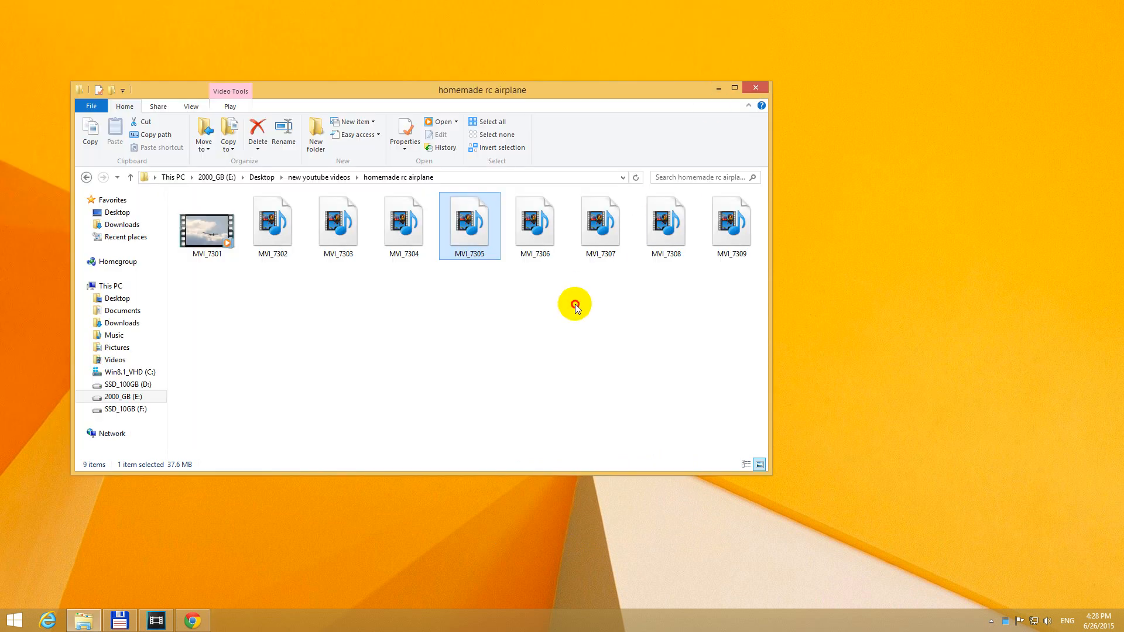
click(534, 234)
right_click(535, 234)
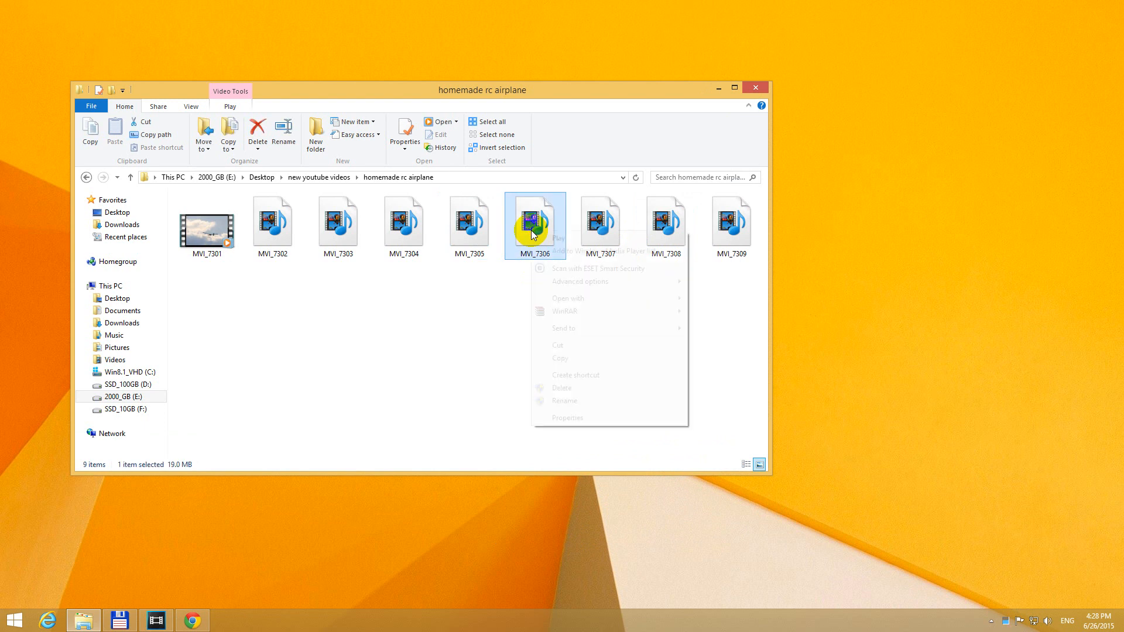
click(556, 239)
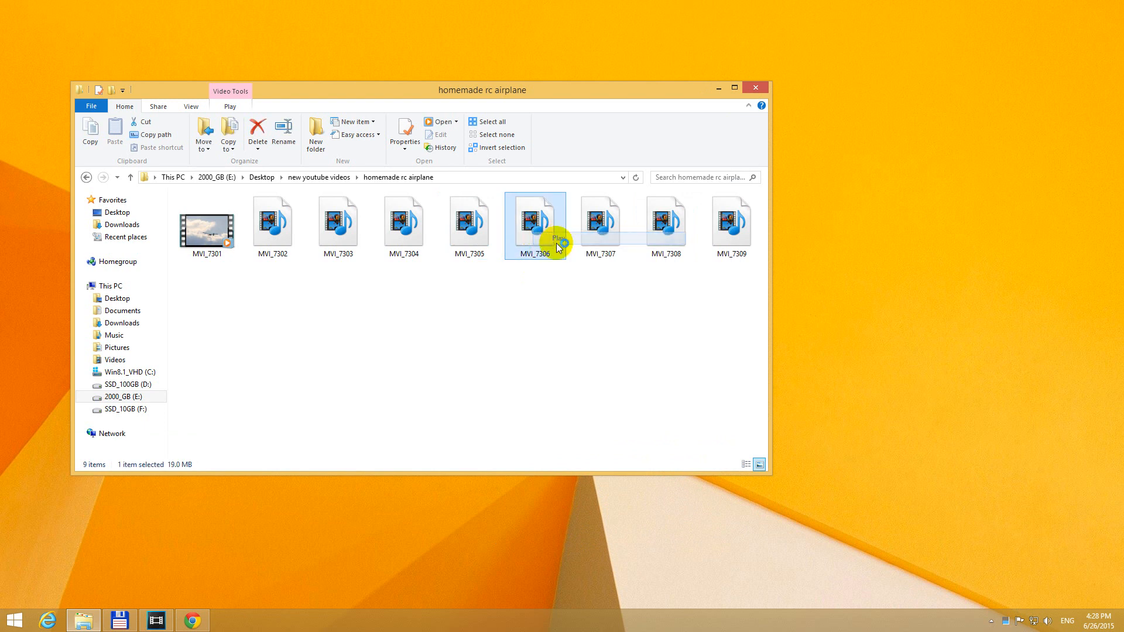
click(531, 332)
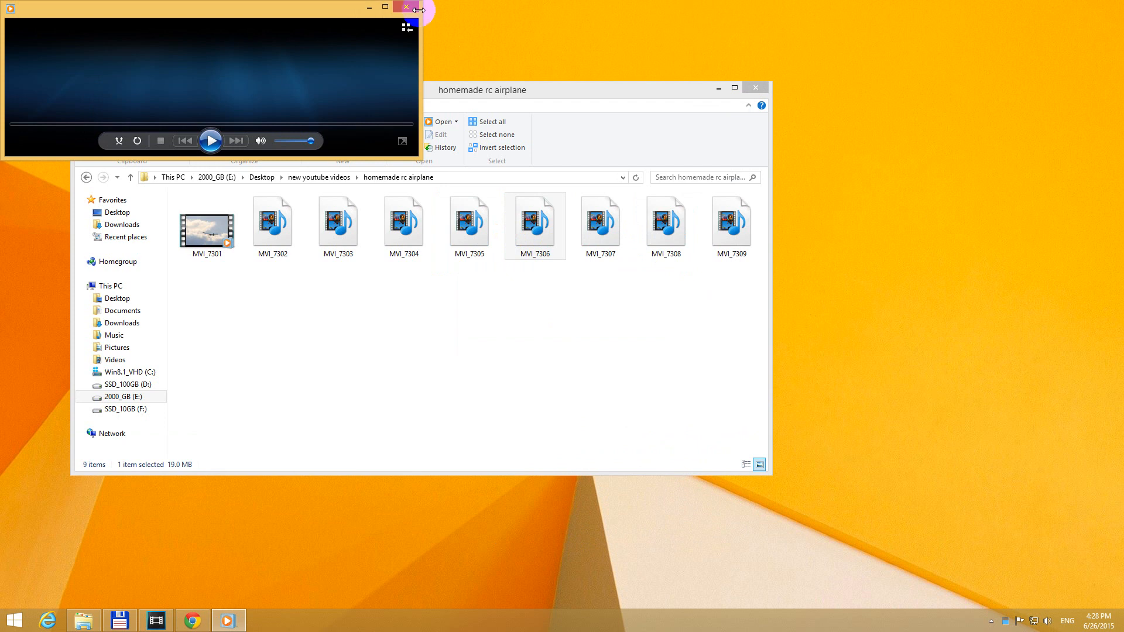
click(412, 9)
right_click(546, 224)
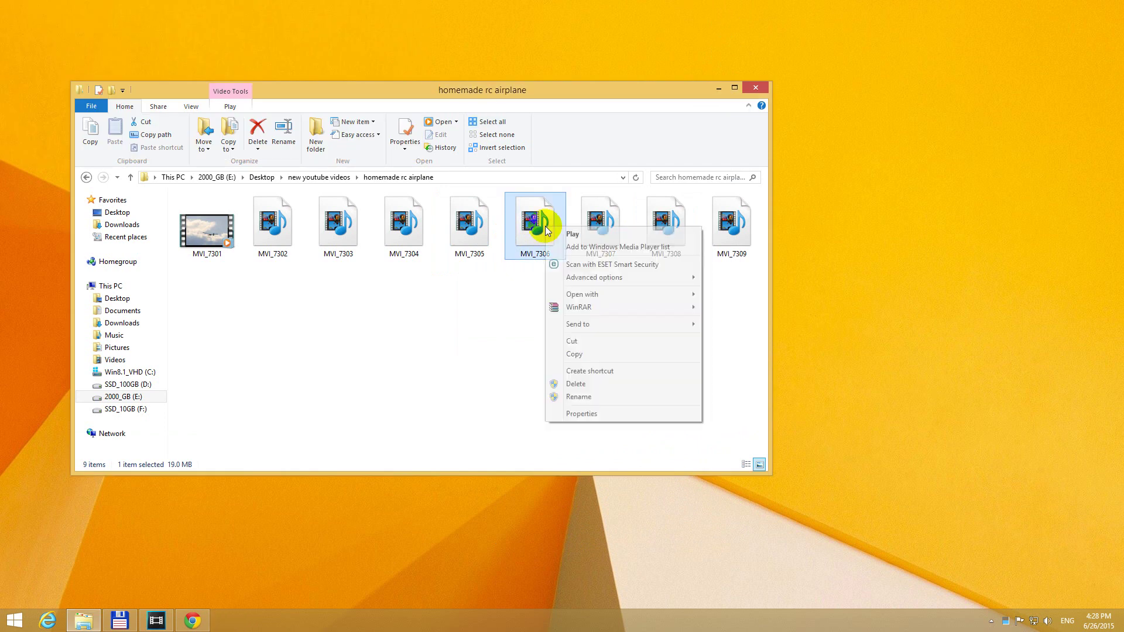
Set Authenticated Users as MVI_7306's owner in its advanced security settings.
click(598, 416)
click(597, 255)
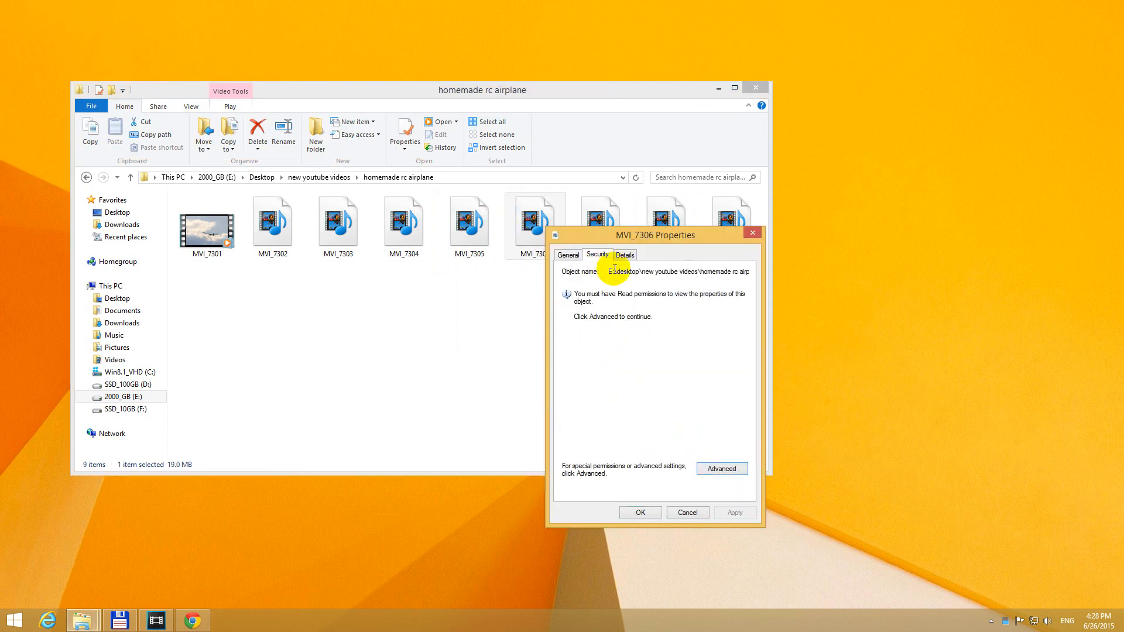
click(721, 469)
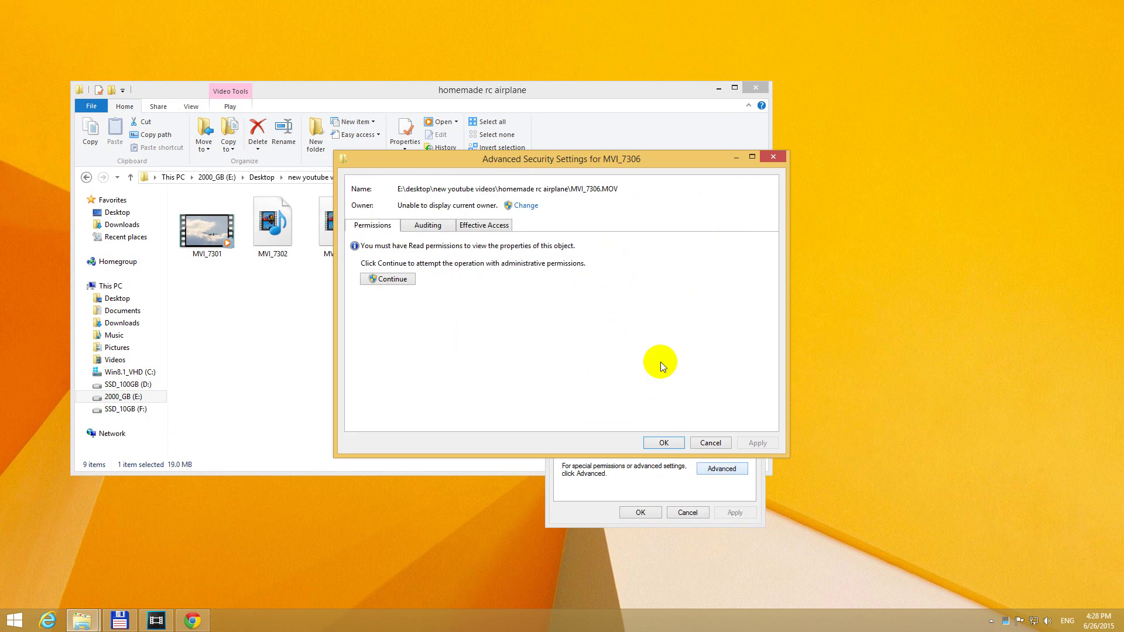
click(524, 207)
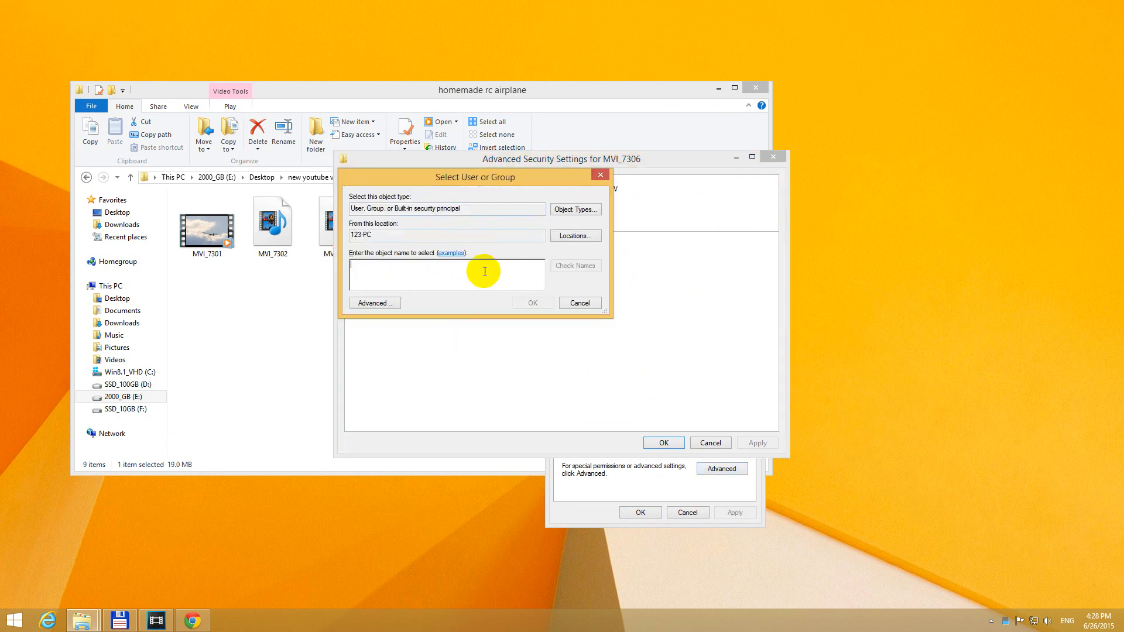
text(au)
click(537, 303)
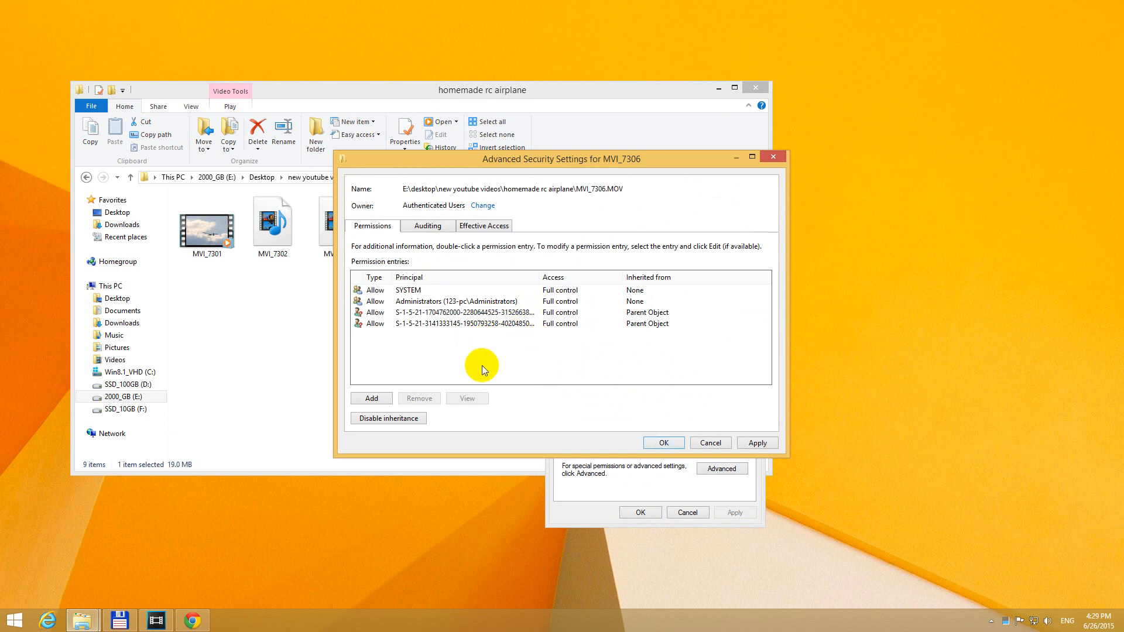
Cancel a stray new permission entry and close MVI_7306's security dialogs.
click(383, 401)
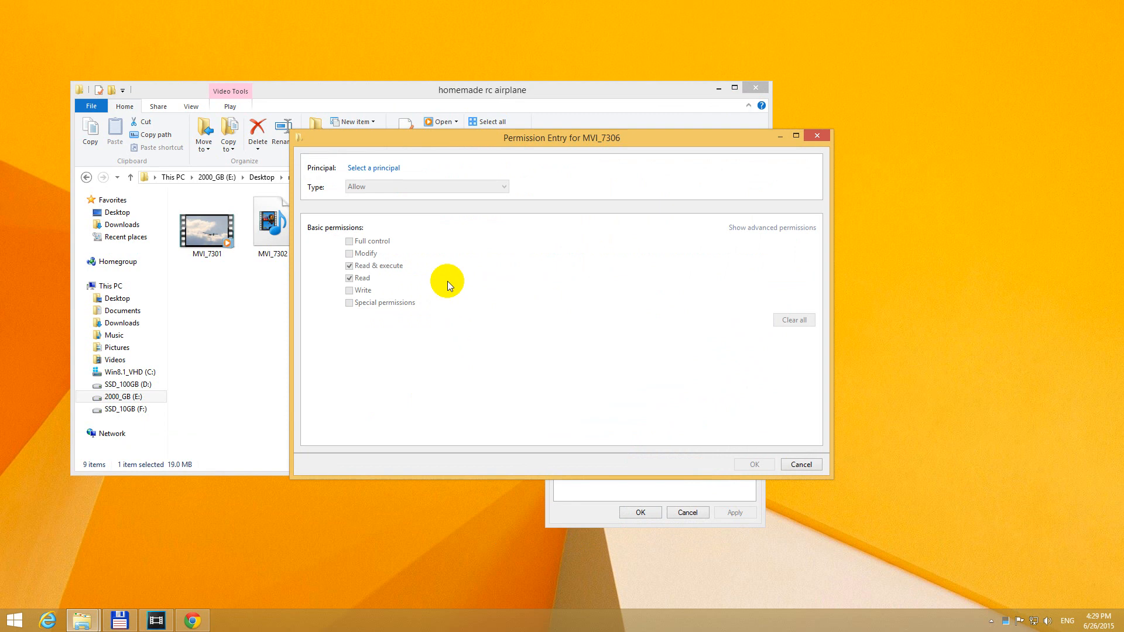
click(809, 465)
click(664, 487)
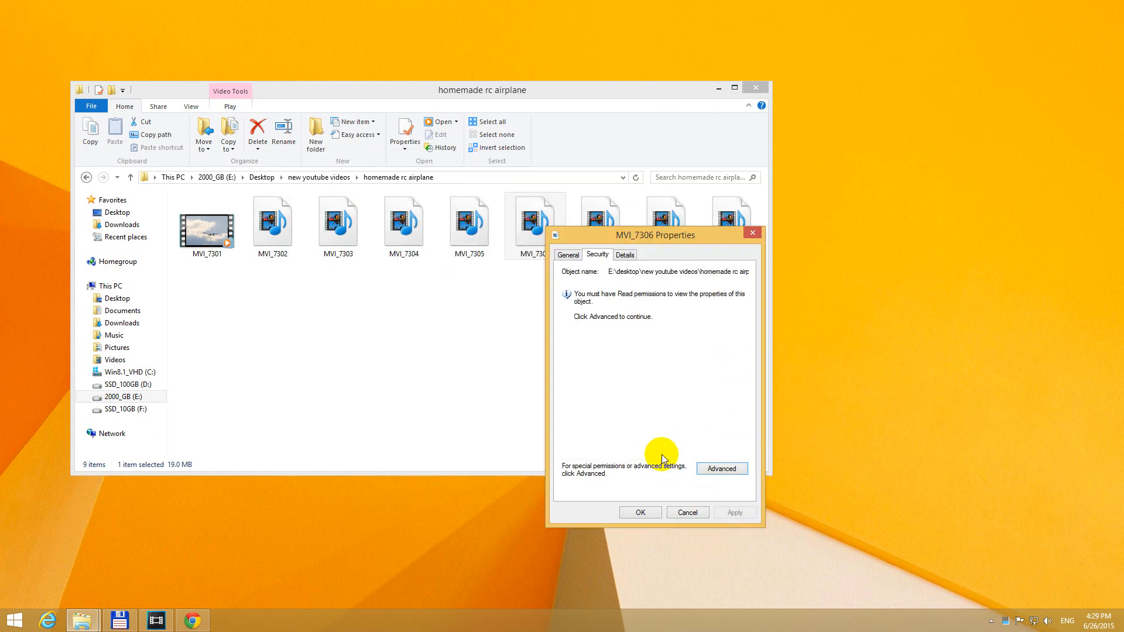
click(647, 512)
Add Authenticated Users with Allow Full control to MVI_7306 and close the dialogs.
right_click(537, 236)
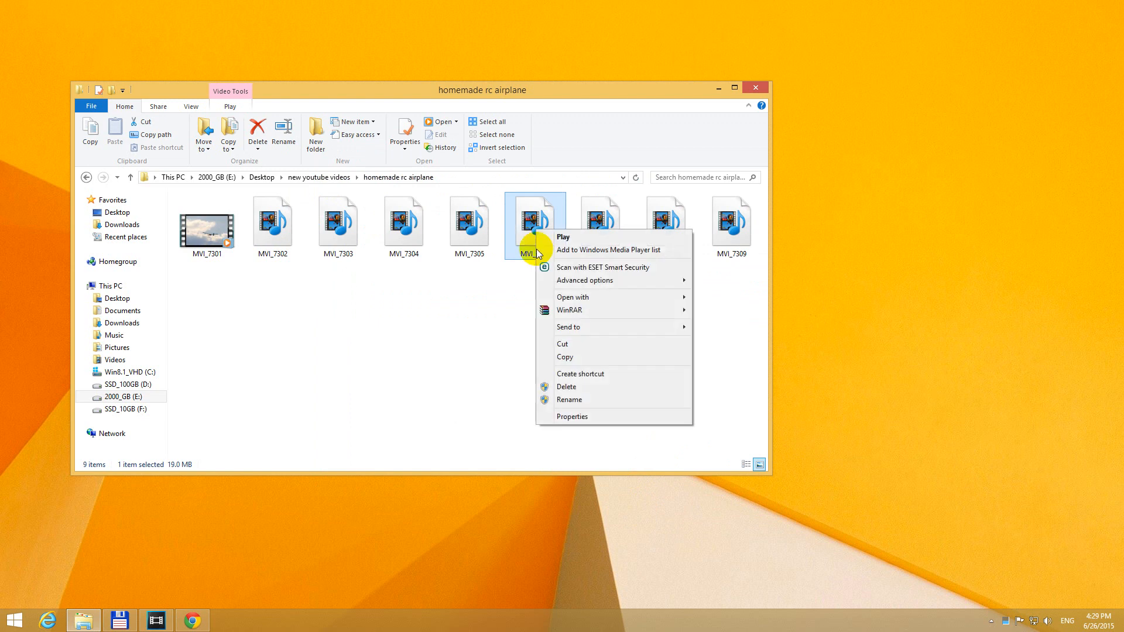
click(596, 421)
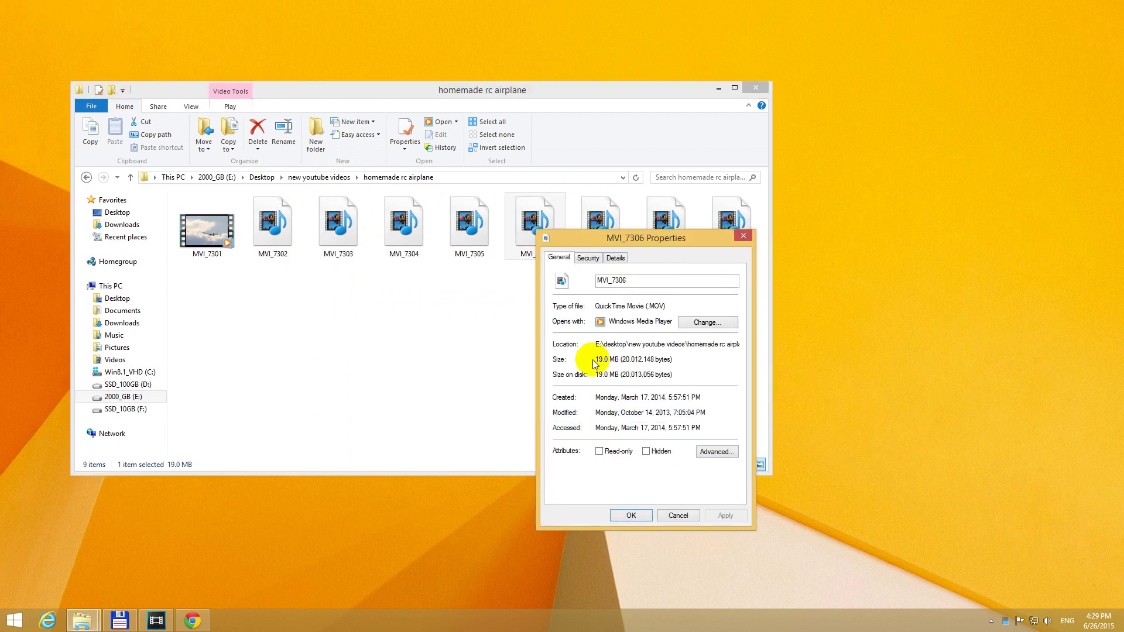
click(590, 257)
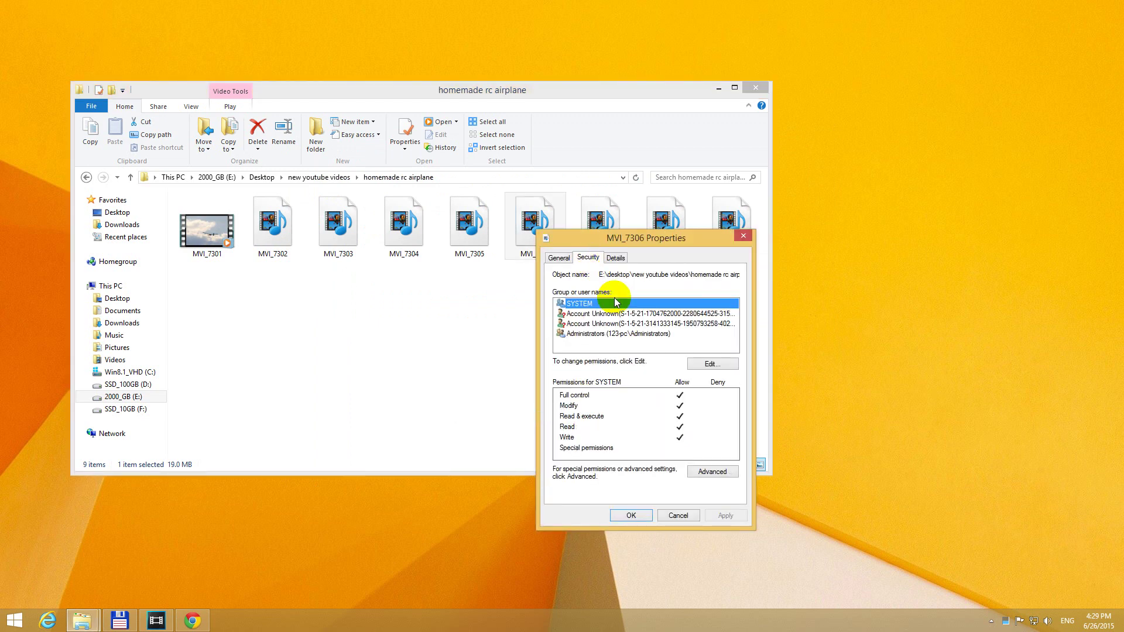
click(720, 365)
click(686, 416)
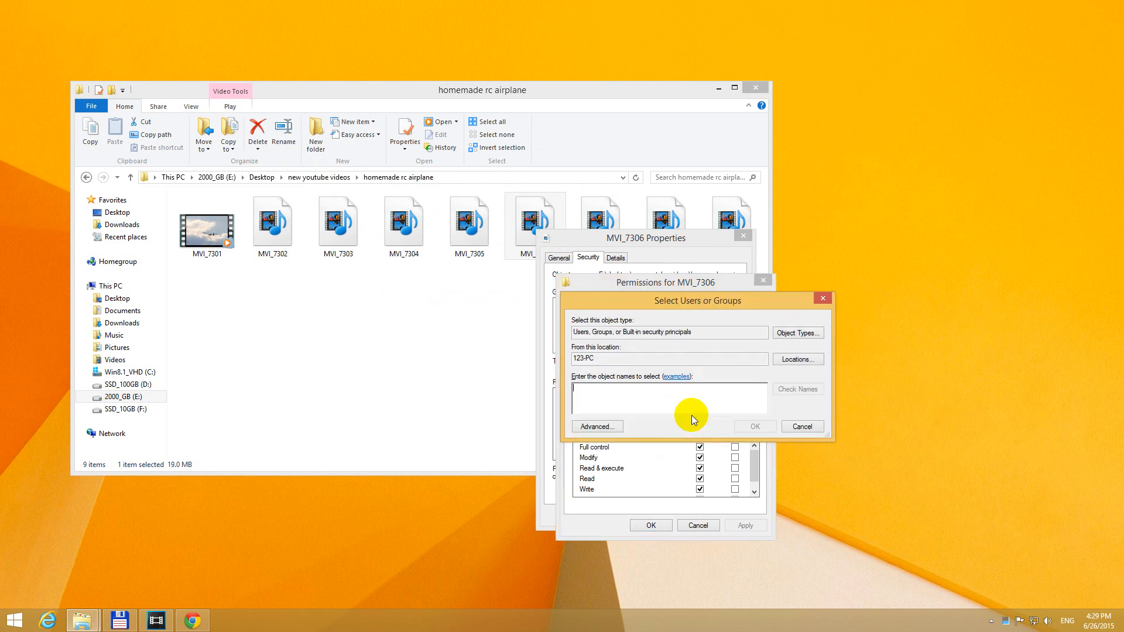
text(au)
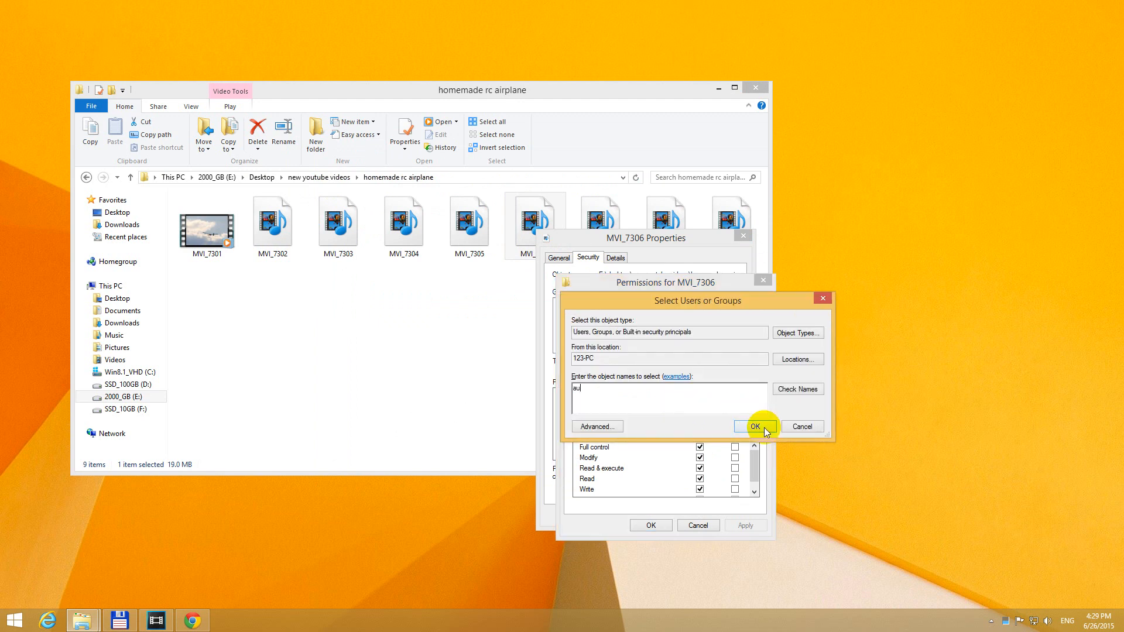
click(756, 426)
click(700, 448)
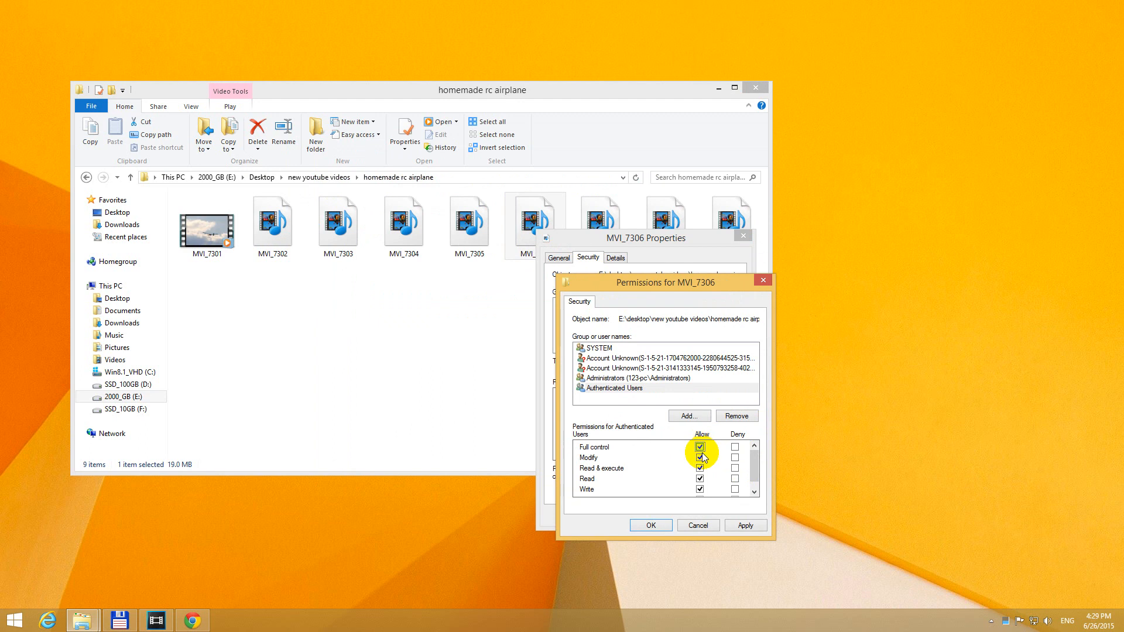
click(651, 525)
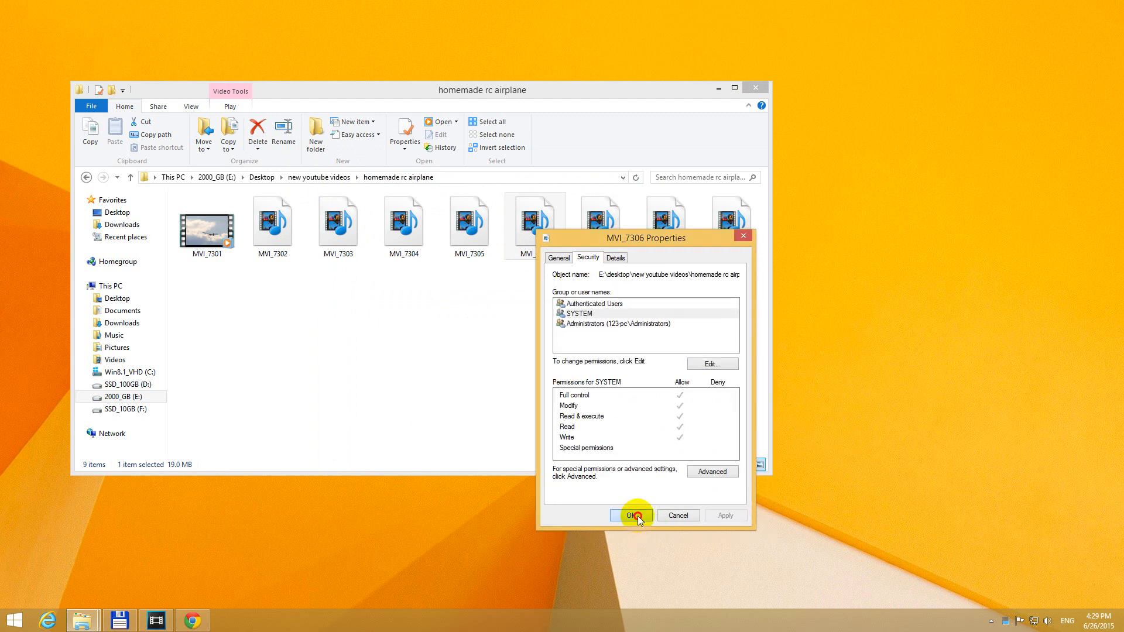
click(649, 525)
Play MVI_7306 successfully and close the video player.
double_click(534, 230)
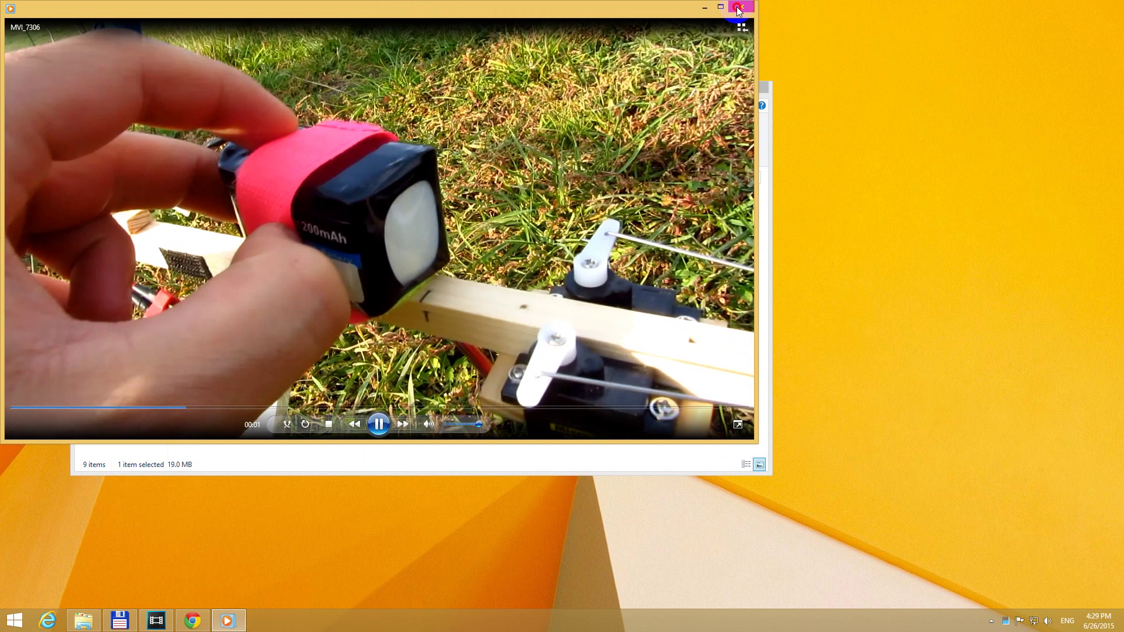
click(740, 12)
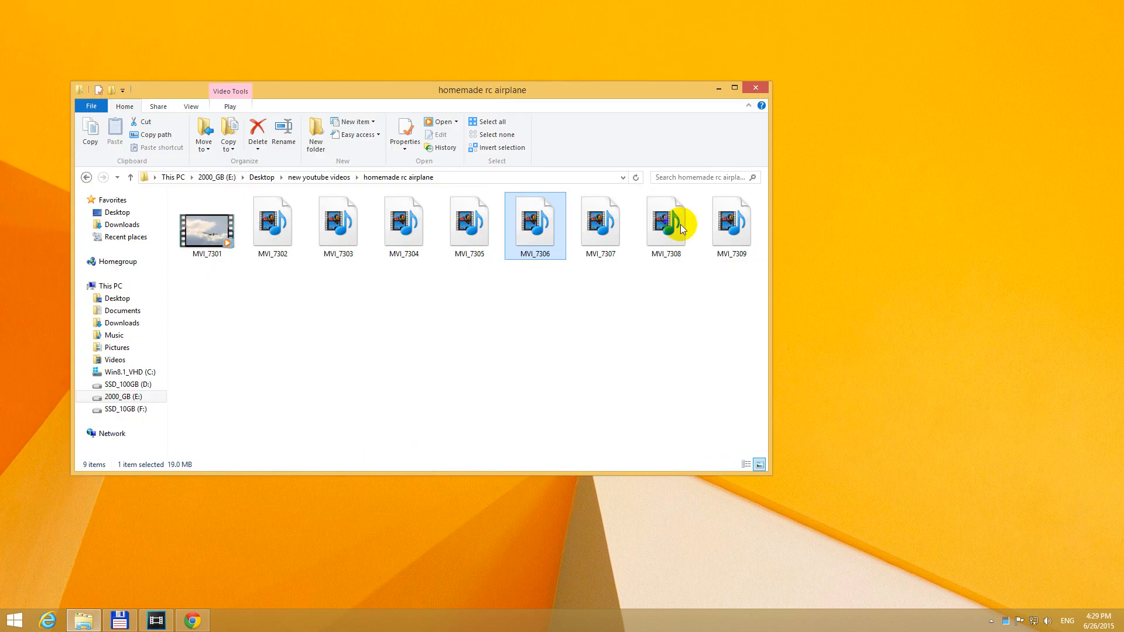
click(670, 330)
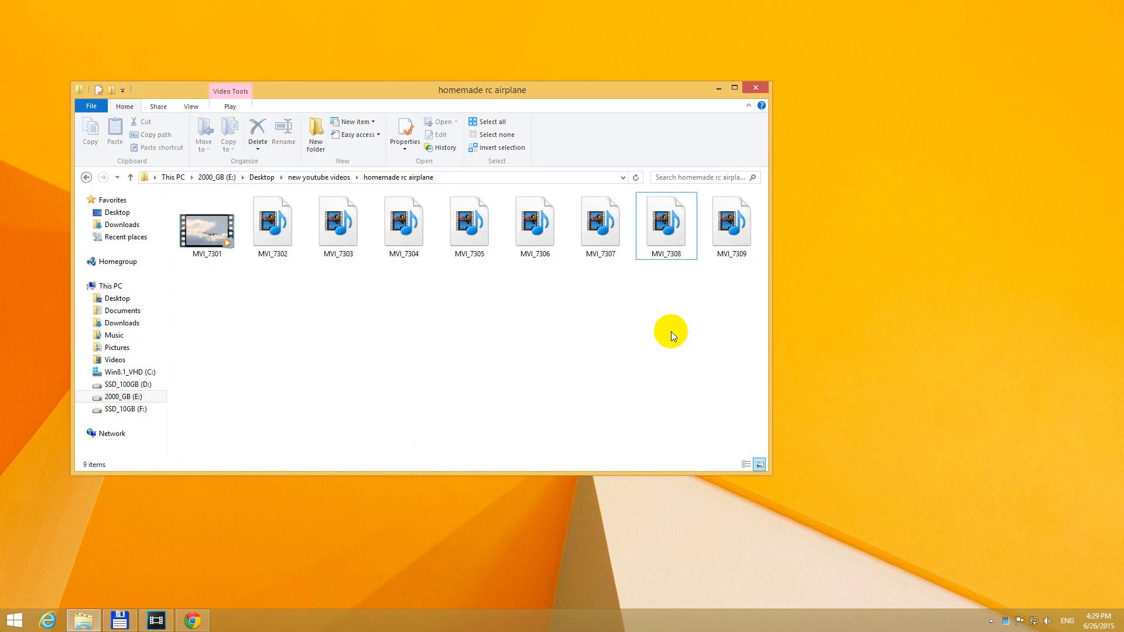